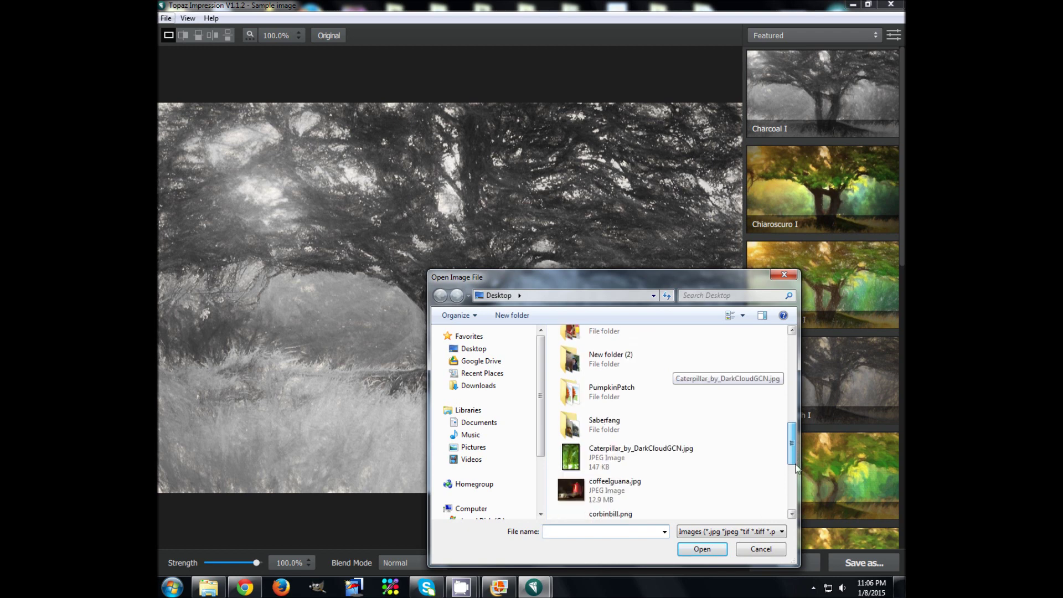
Open coffeeIguana.jpg from the Desktop and apply the Charcoal I effect to it.
left_click(592, 441)
double_click(590, 437)
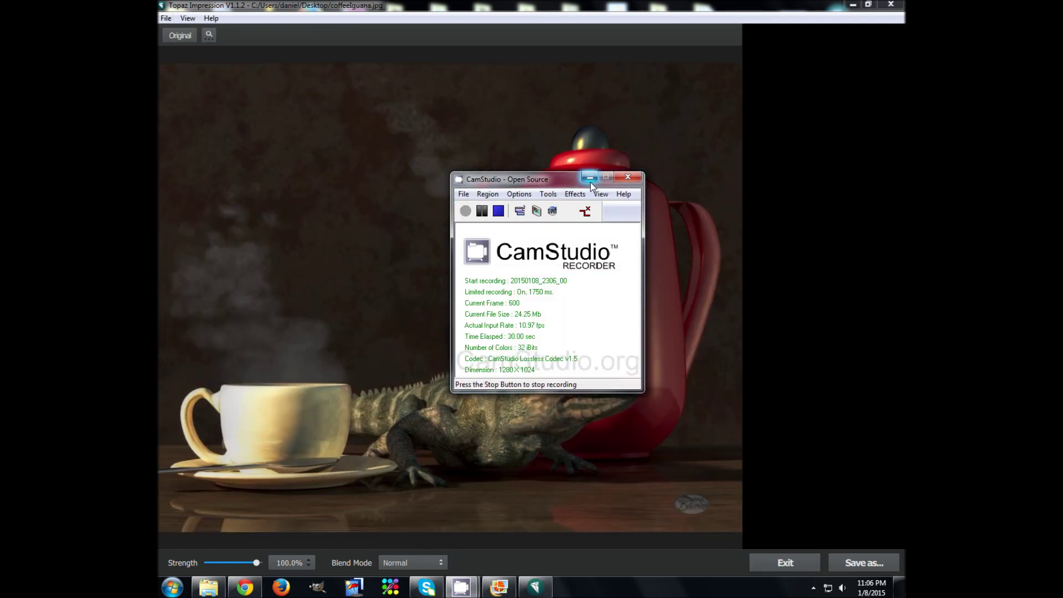
left_click(589, 176)
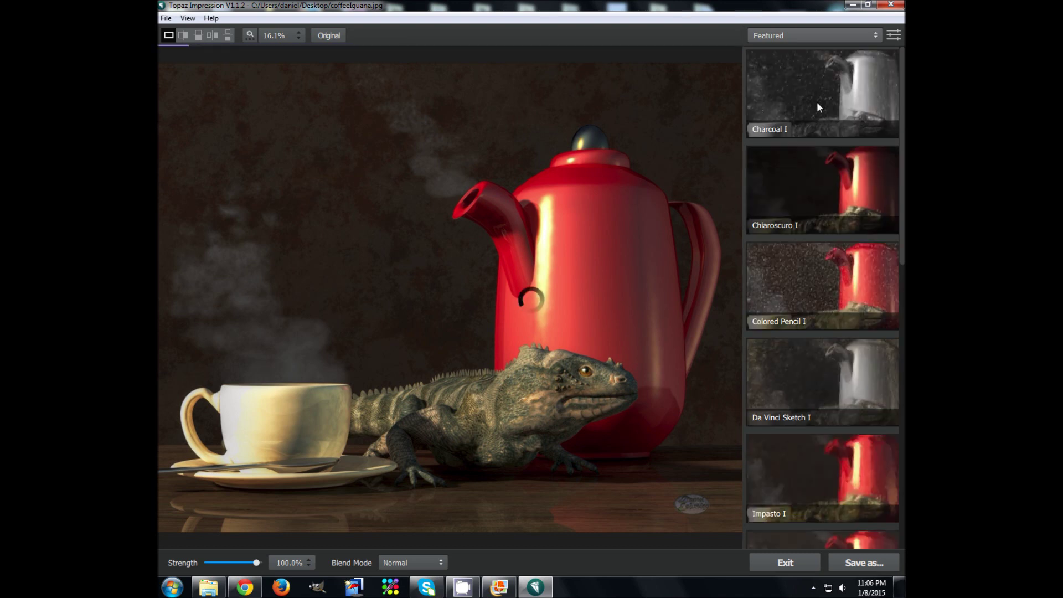
left_click(818, 107)
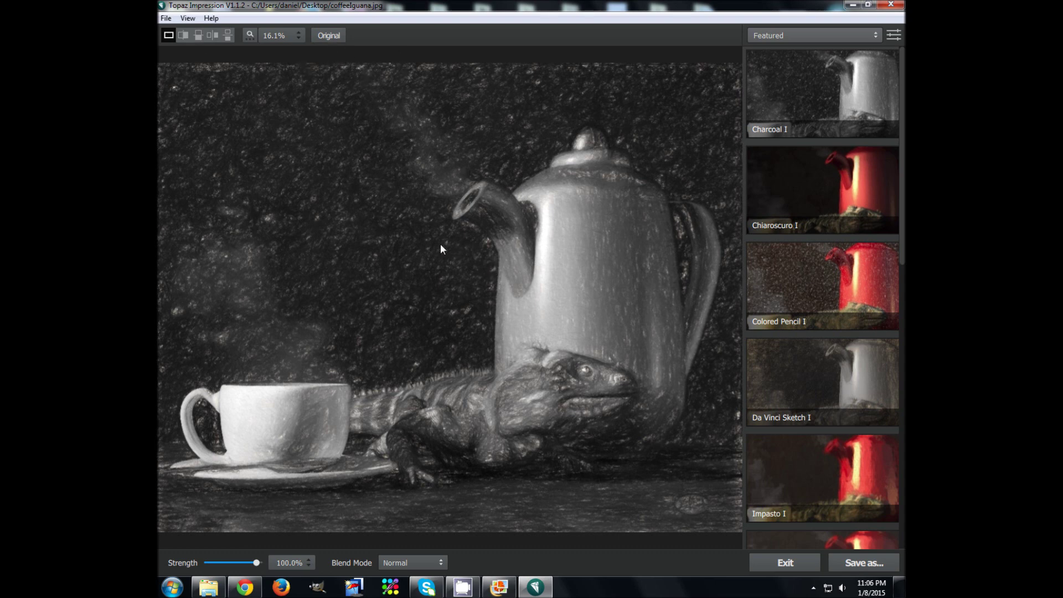
Compare the original with the charcoal version in the vertical and horizontal split, side-by-side and stacked views, and return to the single view.
left_click(183, 36)
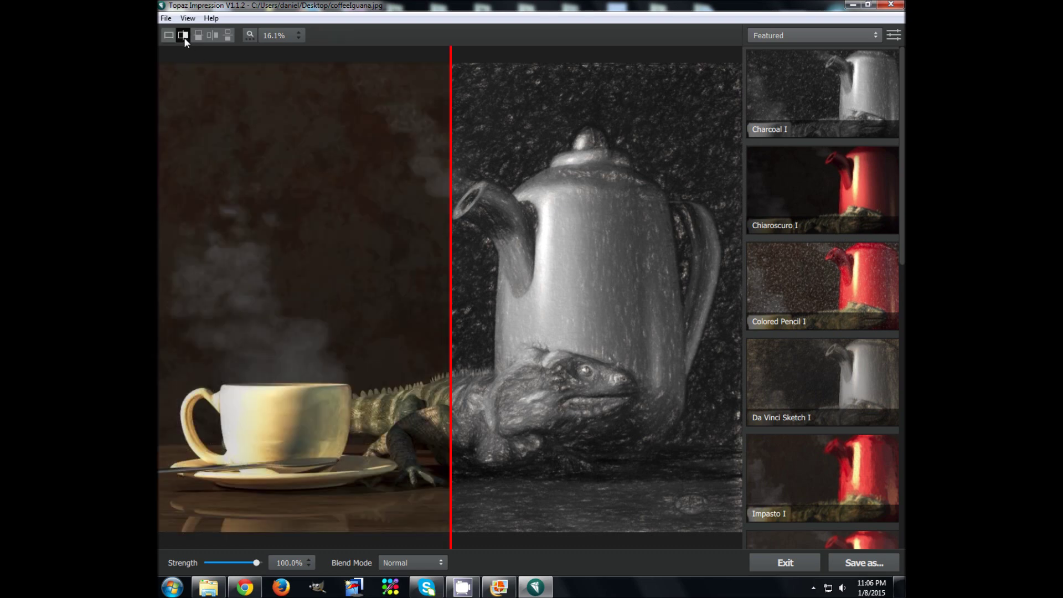
left_click(198, 35)
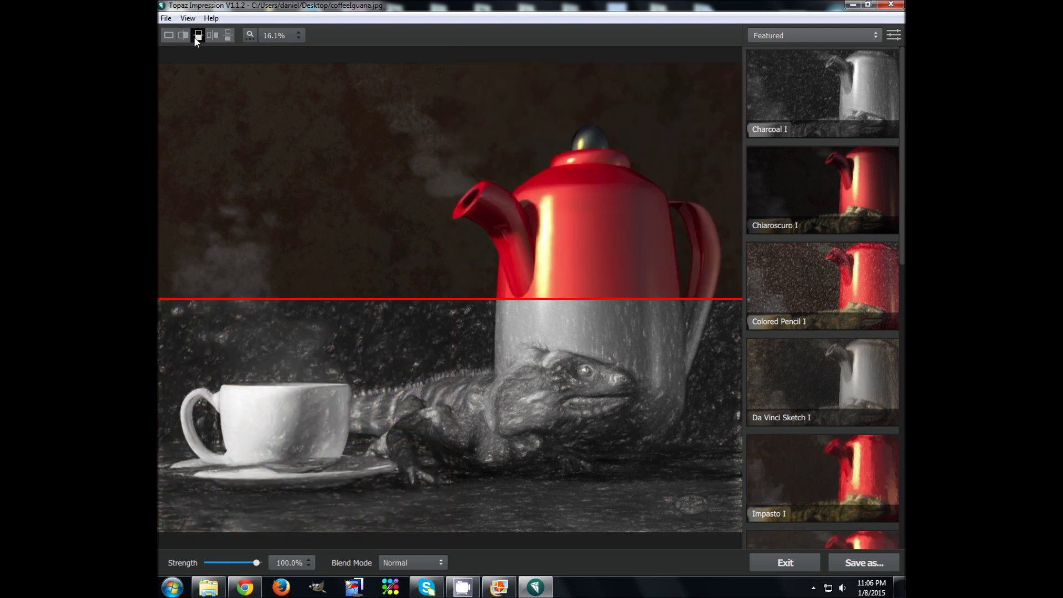
mouse_move(472, 299)
left_mouse_down()
mouse_move(477, 406)
mouse_move(483, 308)
left_mouse_up()
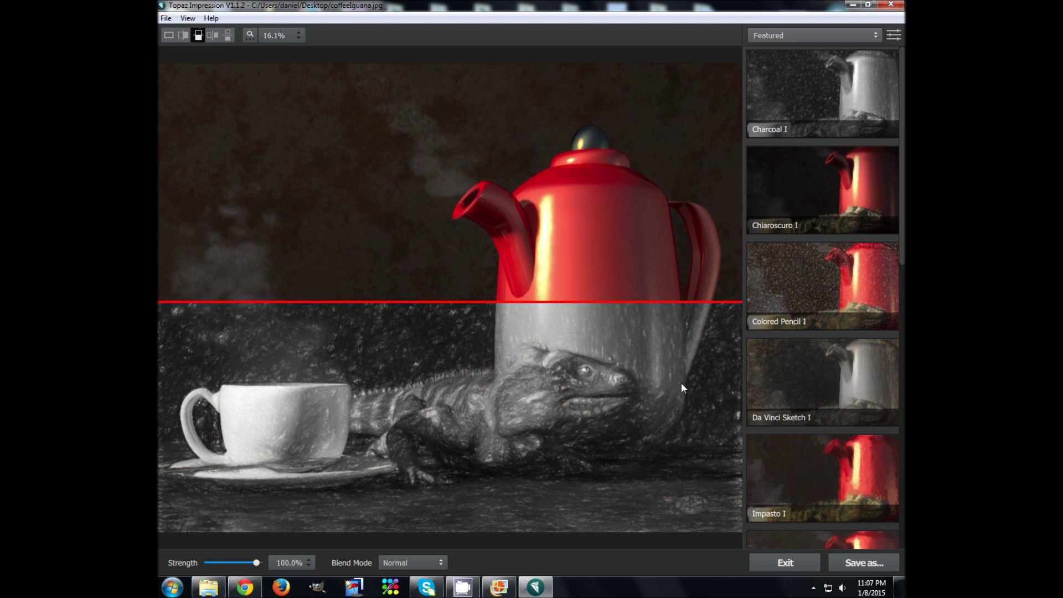
left_click(211, 42)
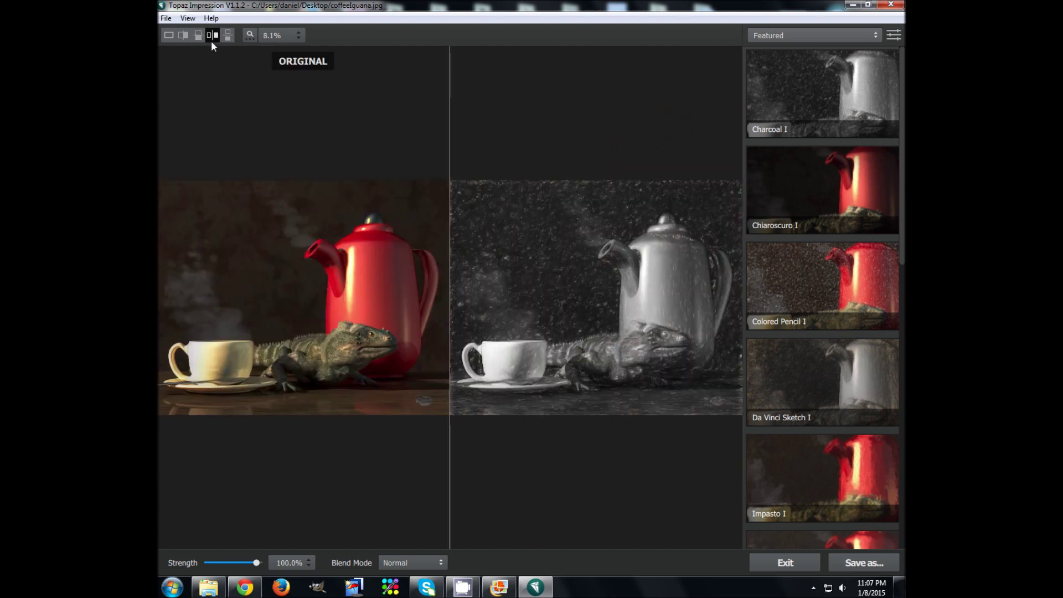
left_click(228, 35)
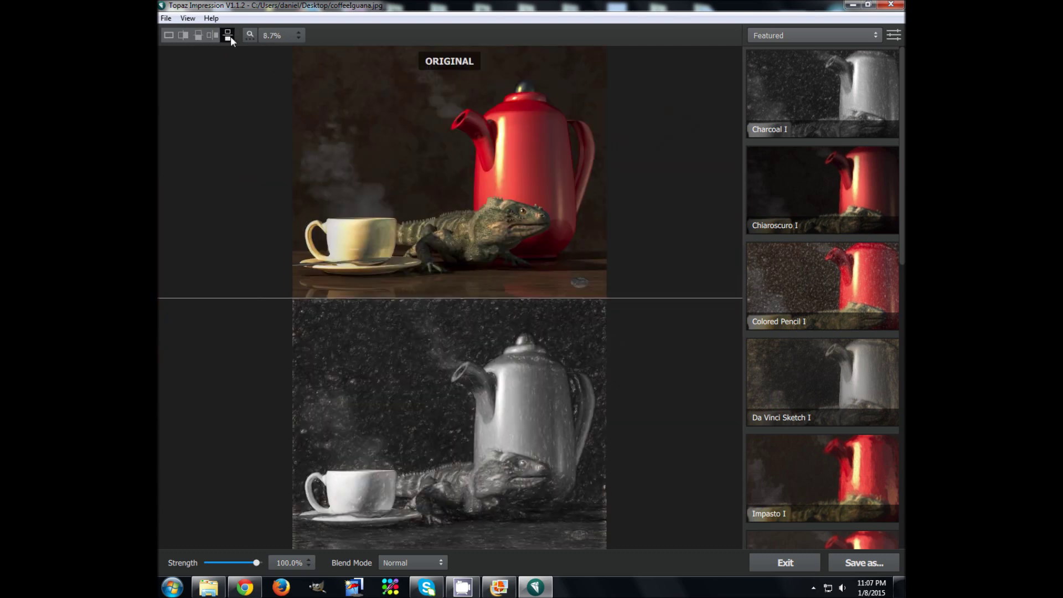
left_click(170, 35)
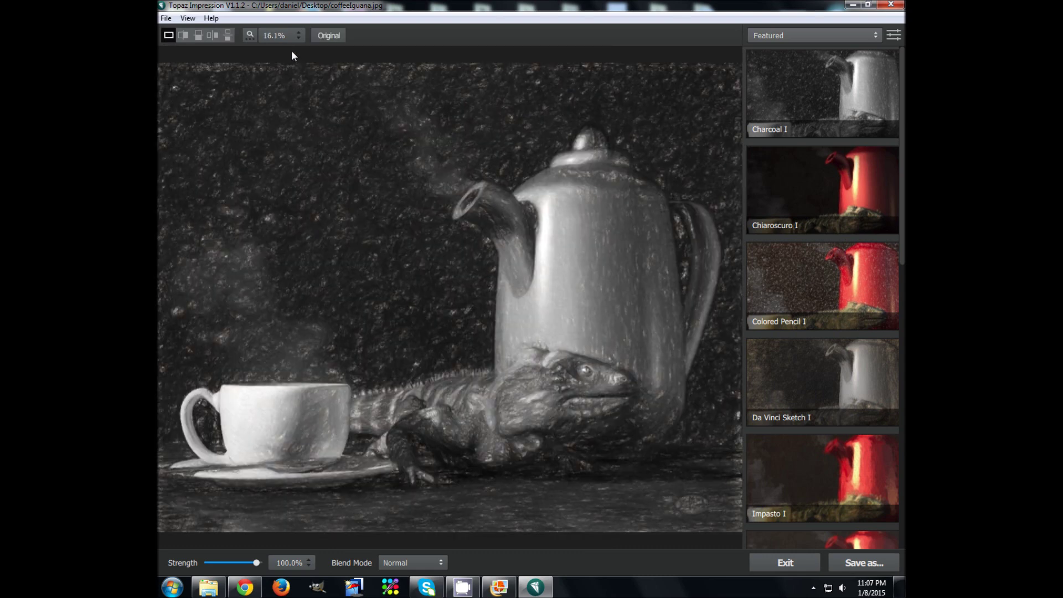
Inspect the charcoal picture at 25% zoom and against the original, and return the preview to fit the window.
left_click(251, 37)
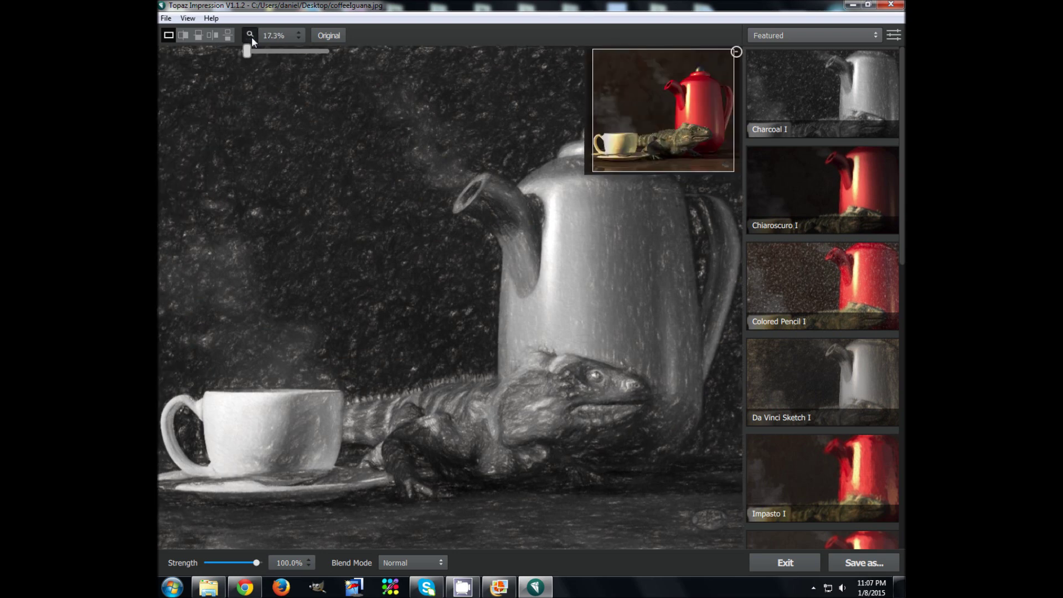
left_click(252, 36)
left_click(251, 37)
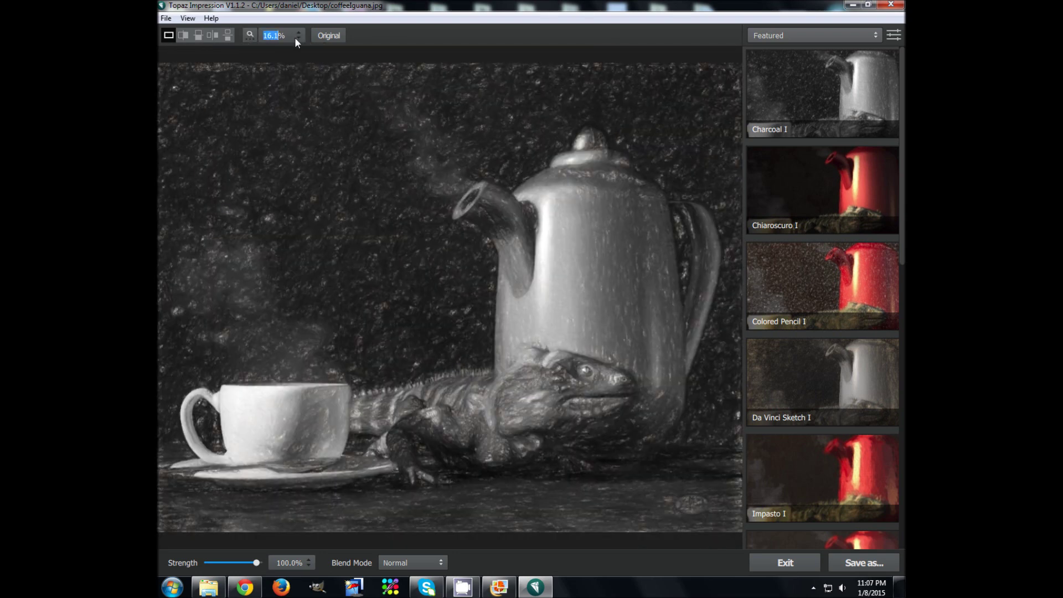
left_click(295, 38)
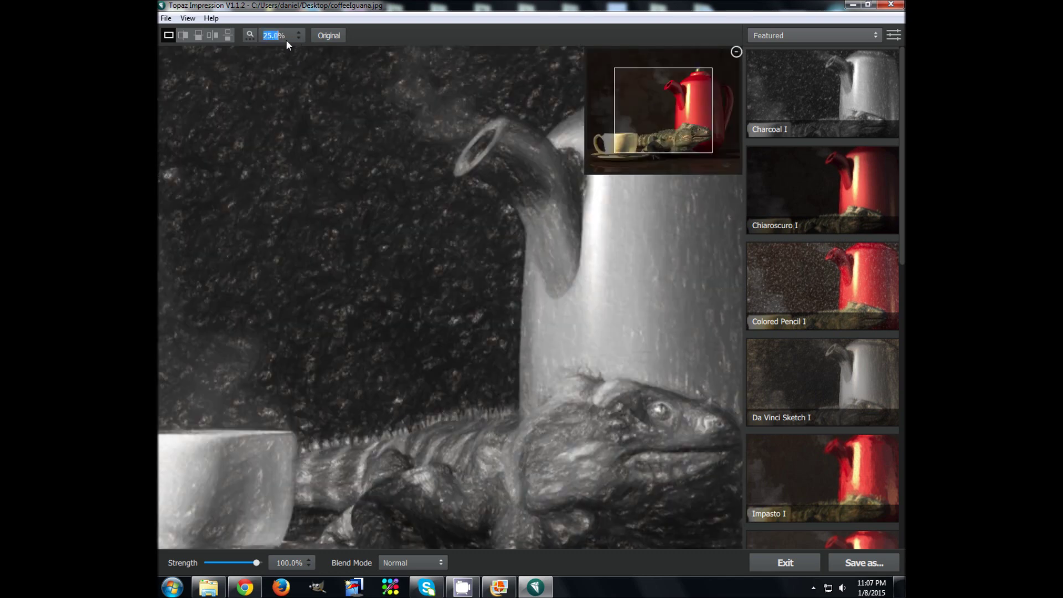
left_click(321, 36)
left_click(251, 34)
left_click(252, 34)
left_click(251, 34)
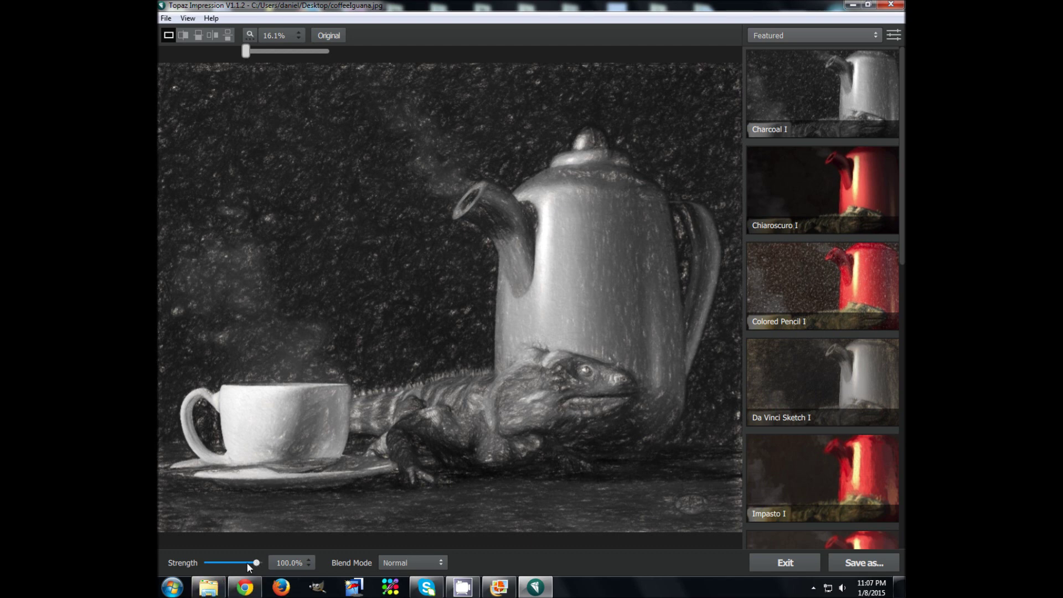
Try the charcoal effect at reduced strengths of 59% and 88%.
key("Tab")
left_click(282, 83)
left_click_drag(258, 565, 239, 566)
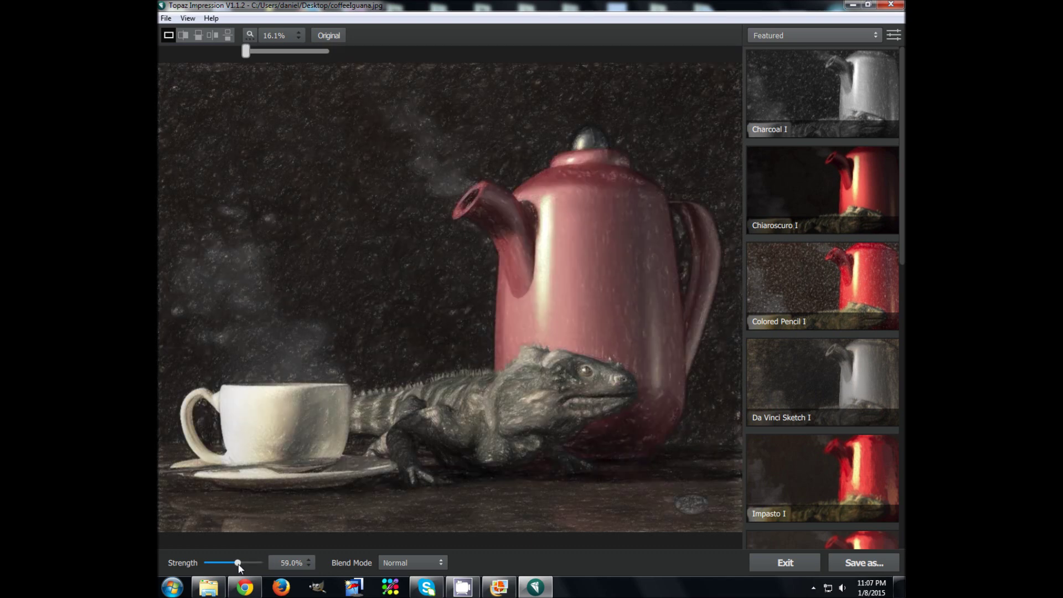
left_click_drag(239, 564, 250, 560)
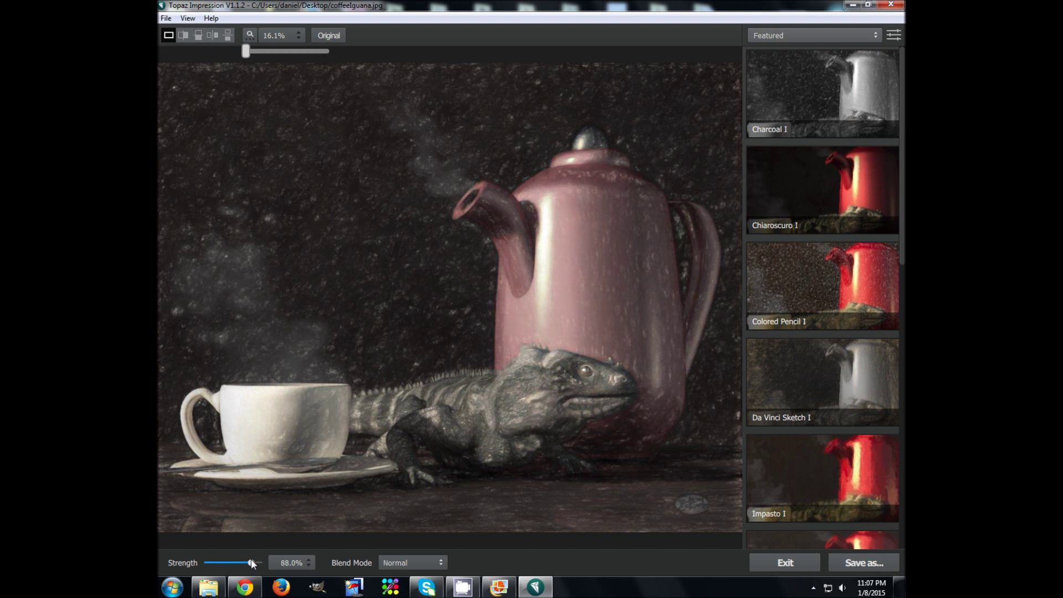
Try the Multiply, Screen and Overlay blend modes on the charcoal effect, and restore Normal mode with 100% strength.
left_click(445, 565)
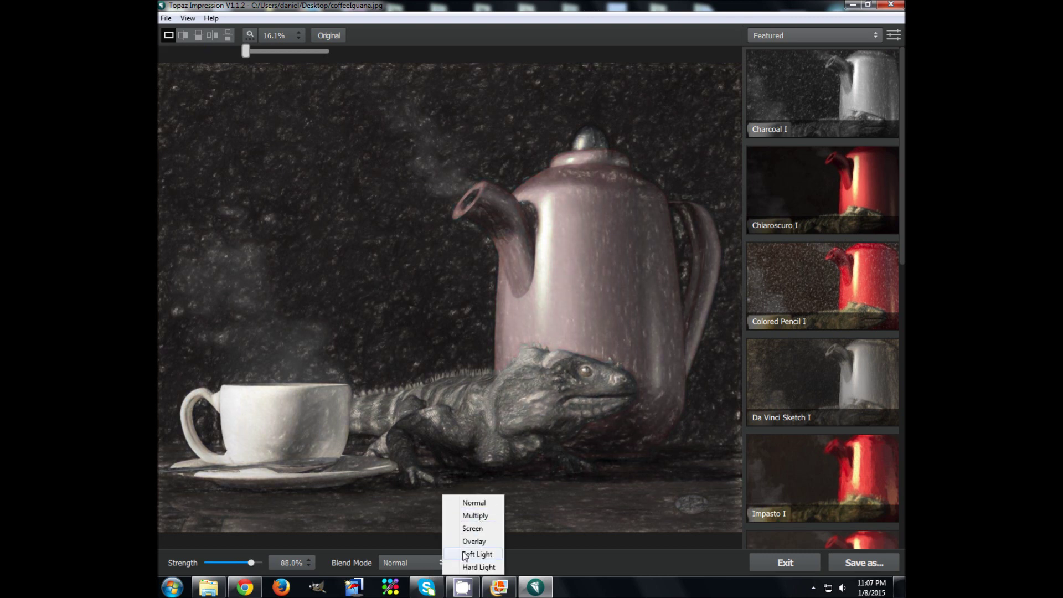
left_click(388, 565)
left_click(413, 565)
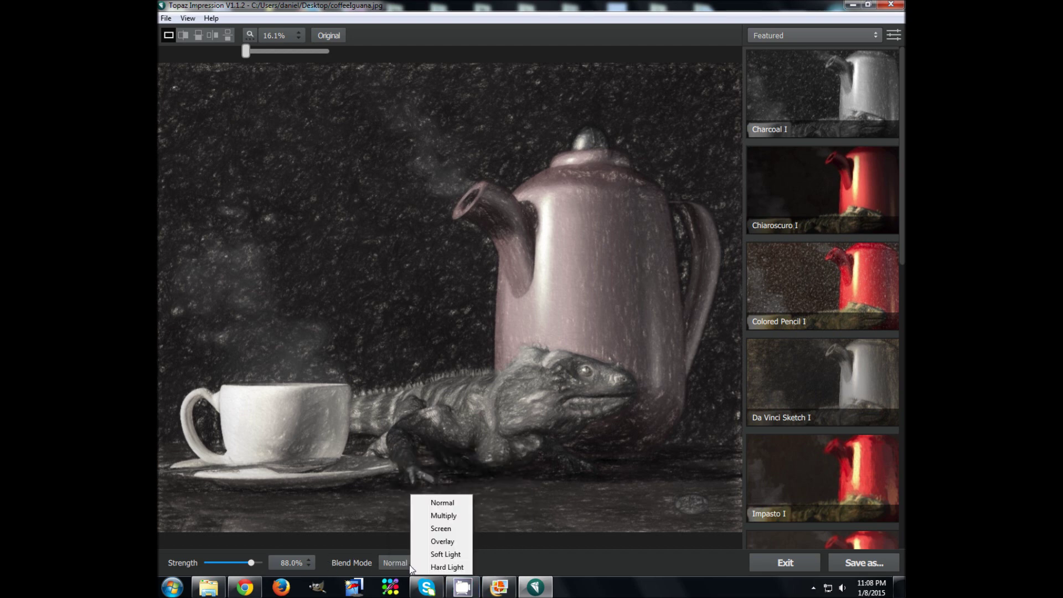
left_click(443, 515)
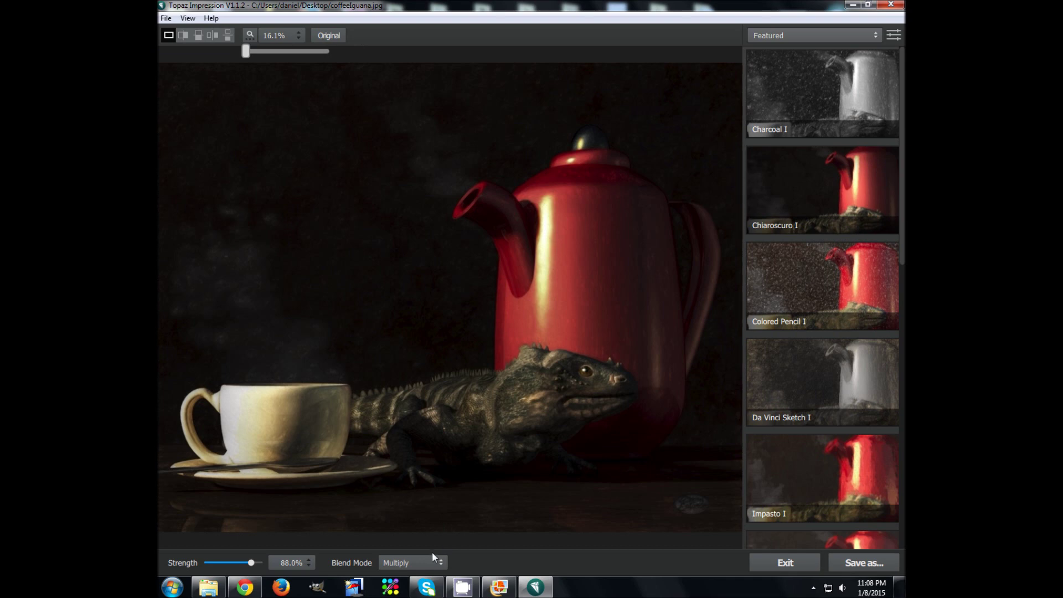
left_click(427, 560)
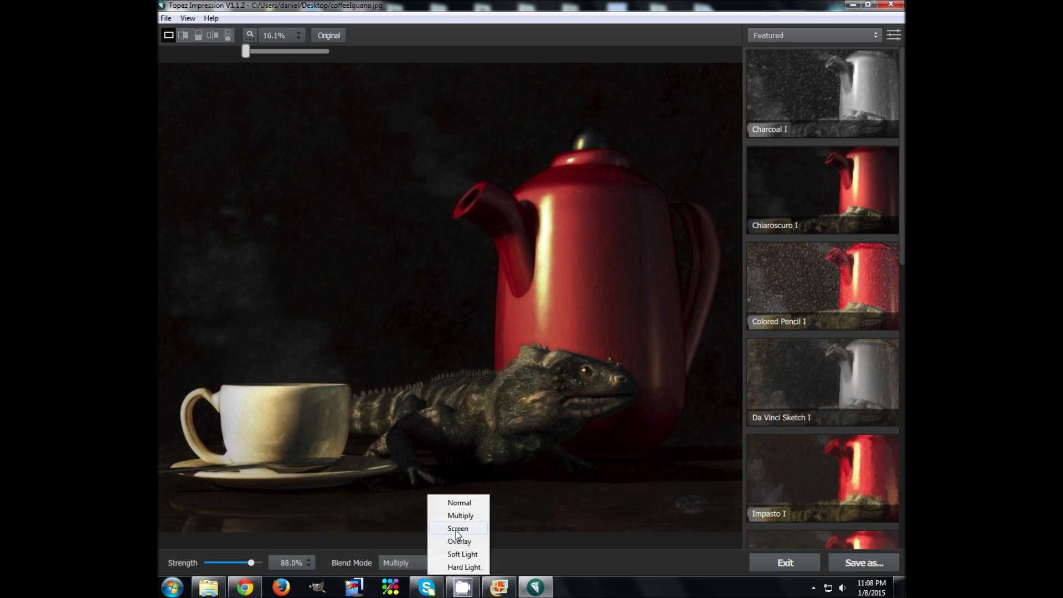
left_click(456, 530)
left_click(429, 560)
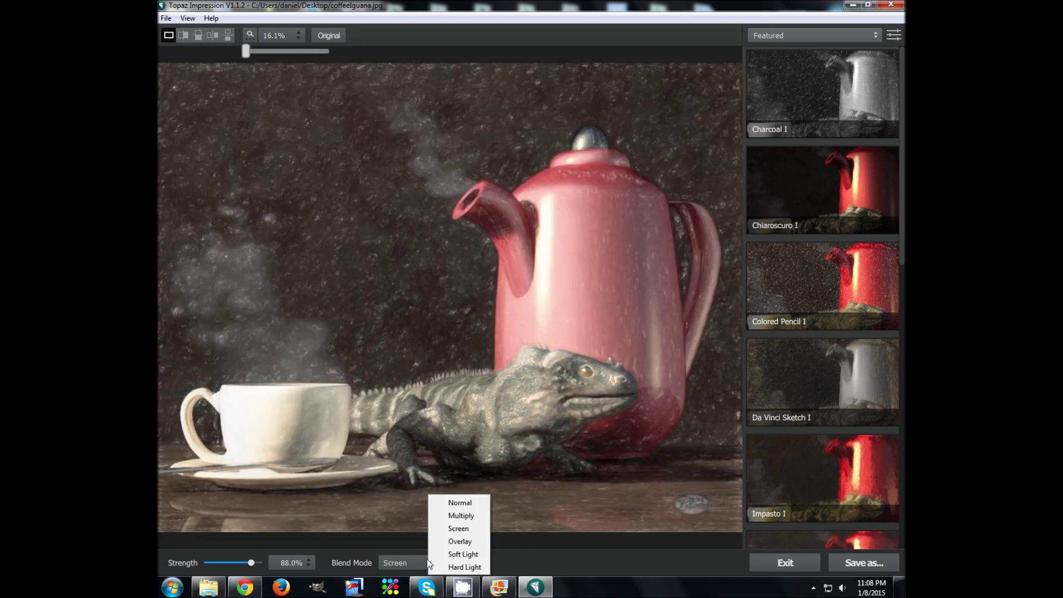
left_click(454, 542)
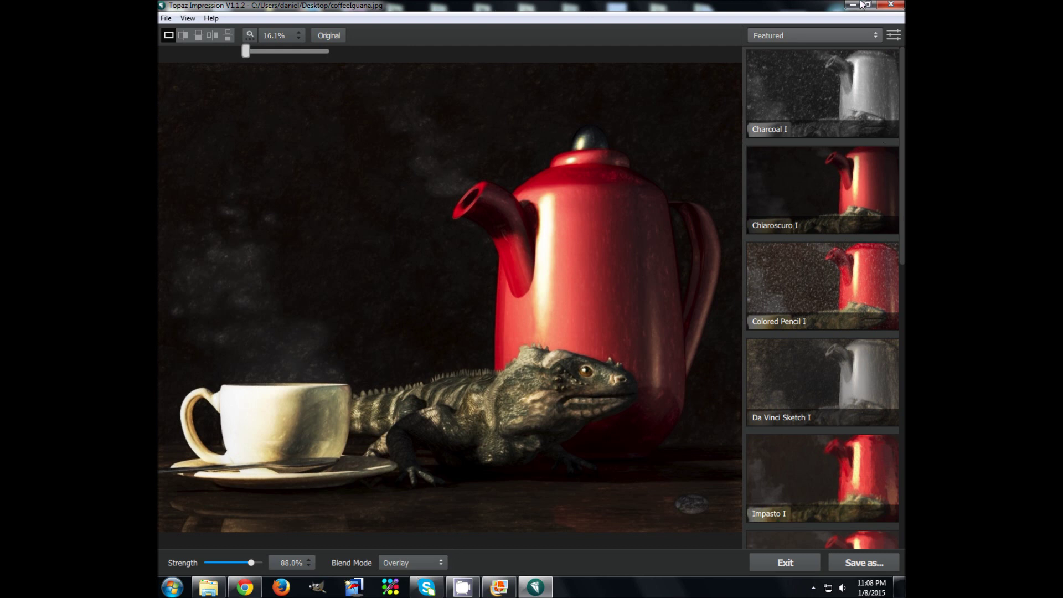
left_click(435, 564)
left_click(463, 504)
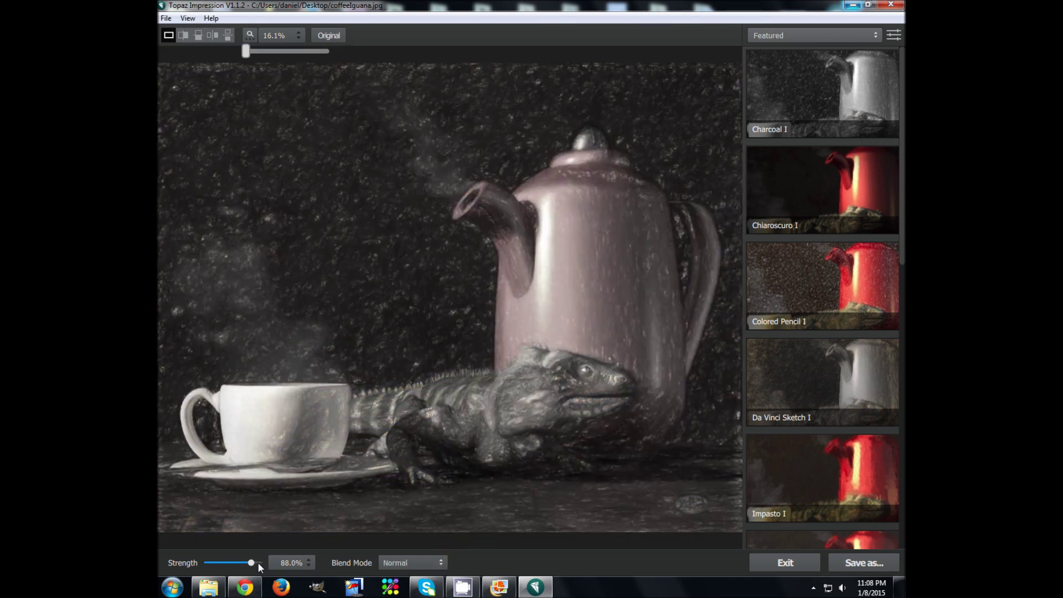
left_click_drag(251, 563, 265, 559)
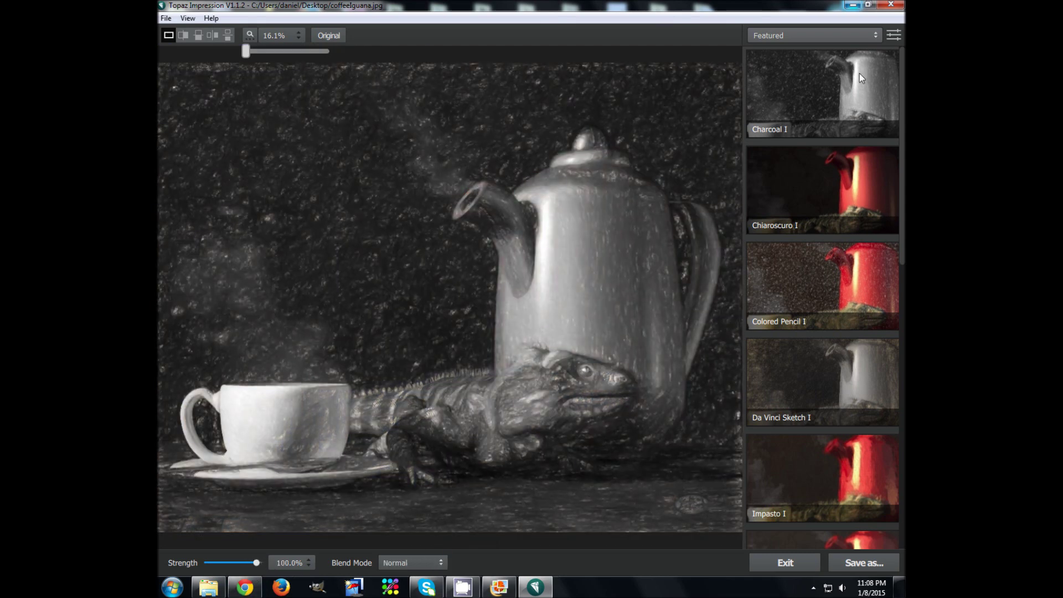
Try the featured effects Chiaroscuro I, Colored Pencil I, Da Vinci Sketch I and Impasto I on the picture.
left_click(849, 194)
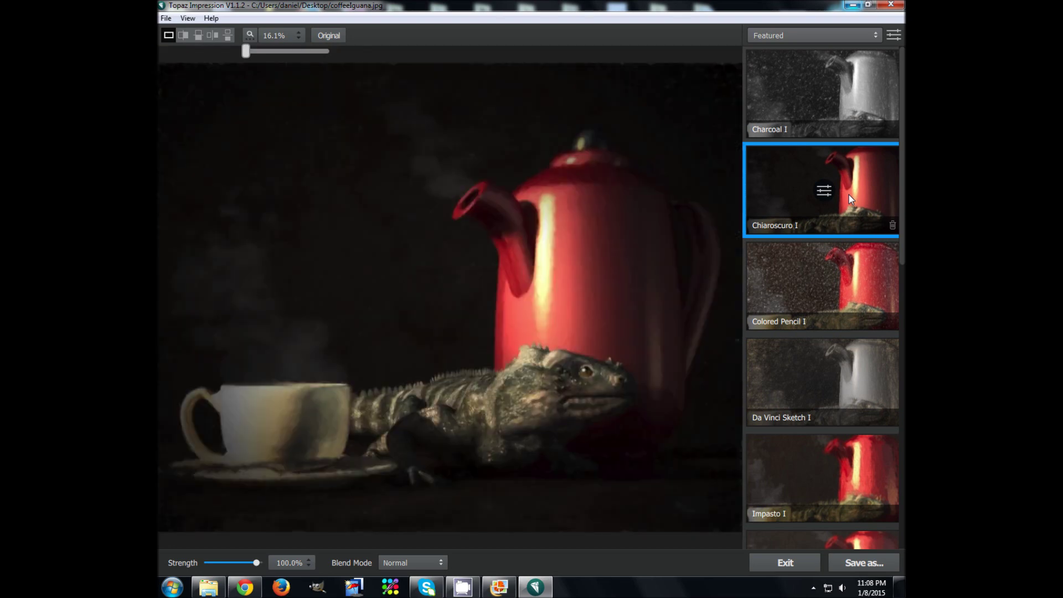
left_click(837, 272)
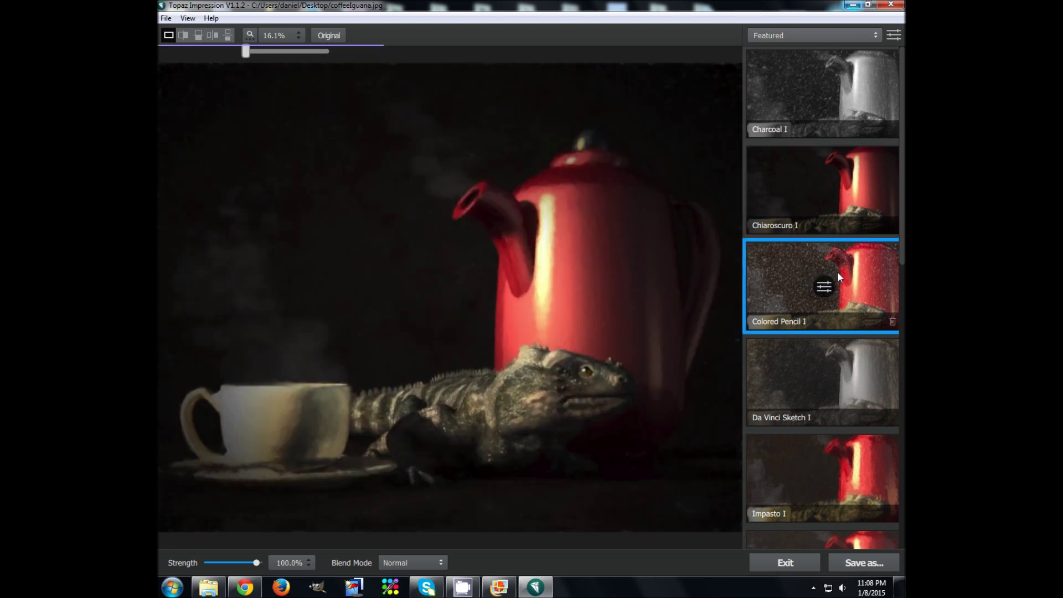
left_click(833, 376)
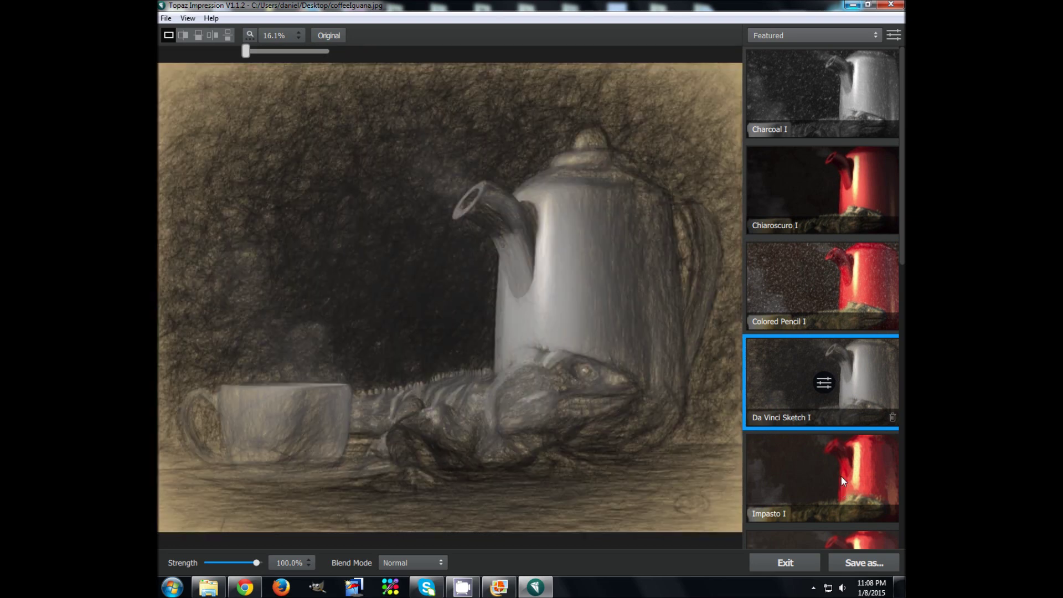
left_click(793, 492)
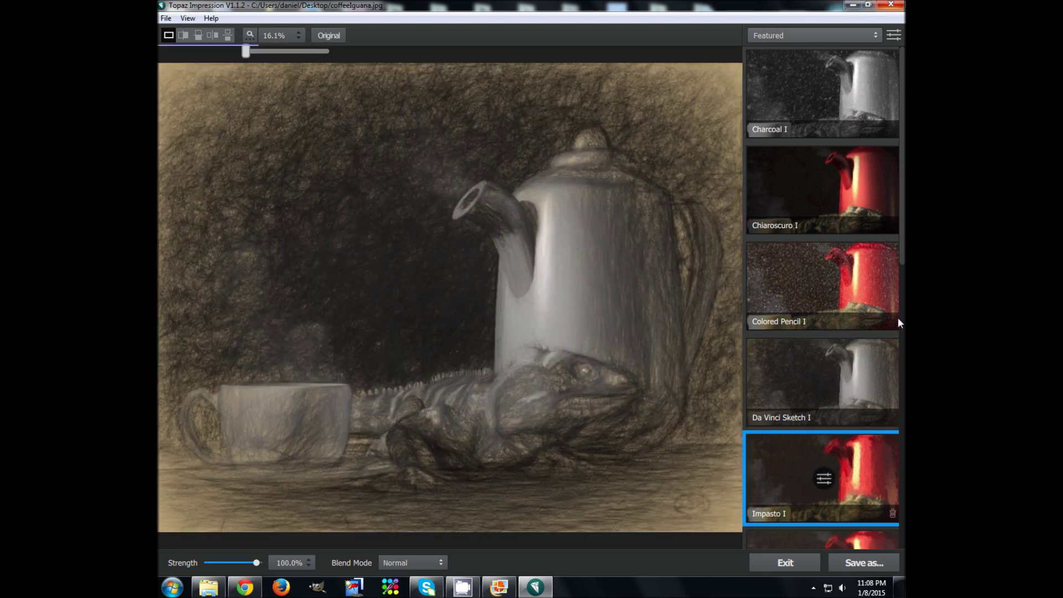
Switch to the Ancient effects category, try Cracked Fresco and apply Cave Dweller III to the picture.
left_click(878, 35)
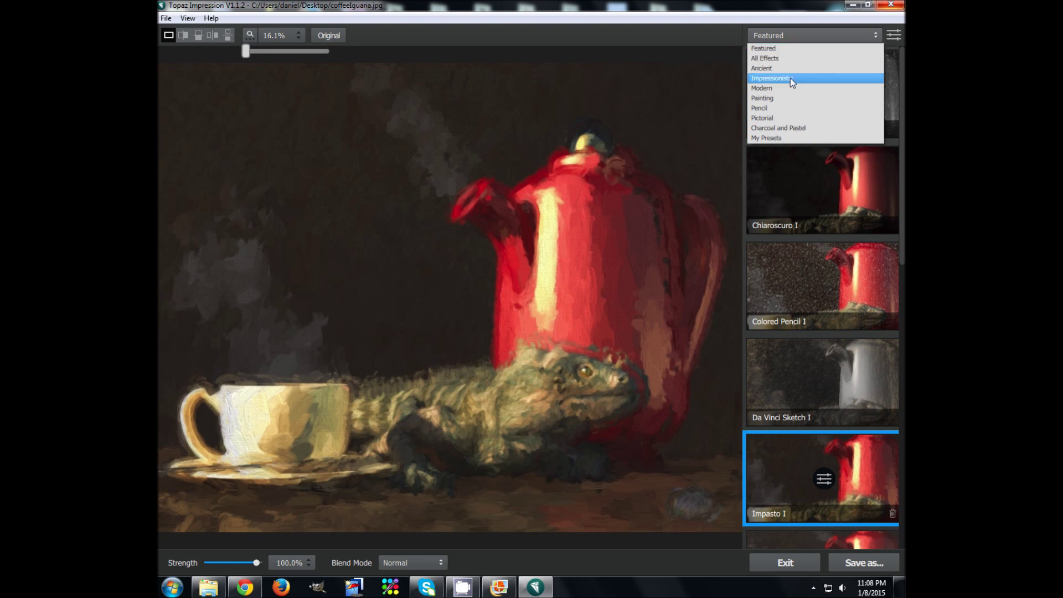
left_click(766, 68)
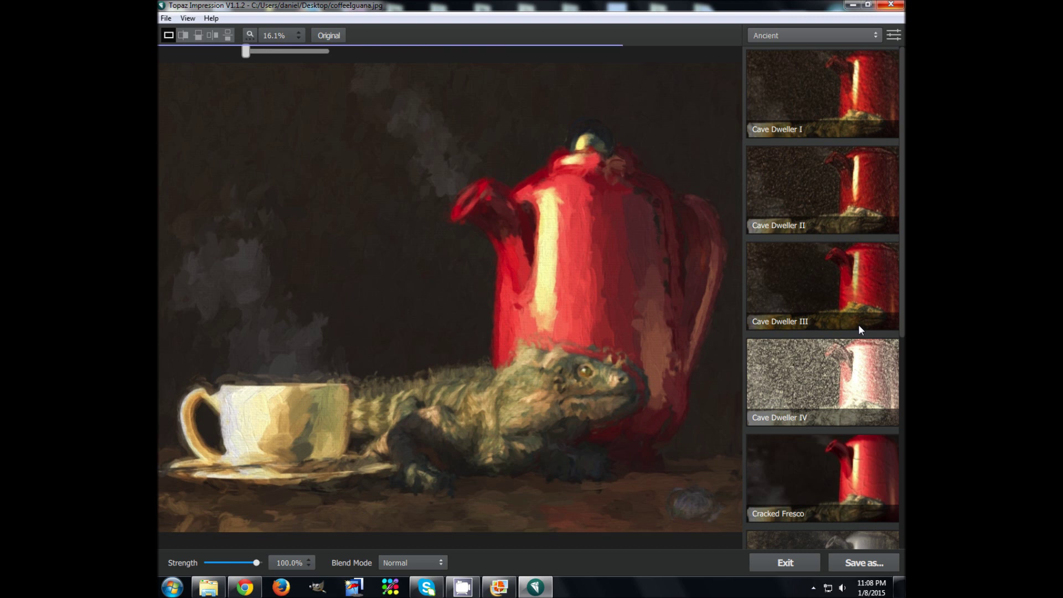
scroll(858, 324, "down", 2)
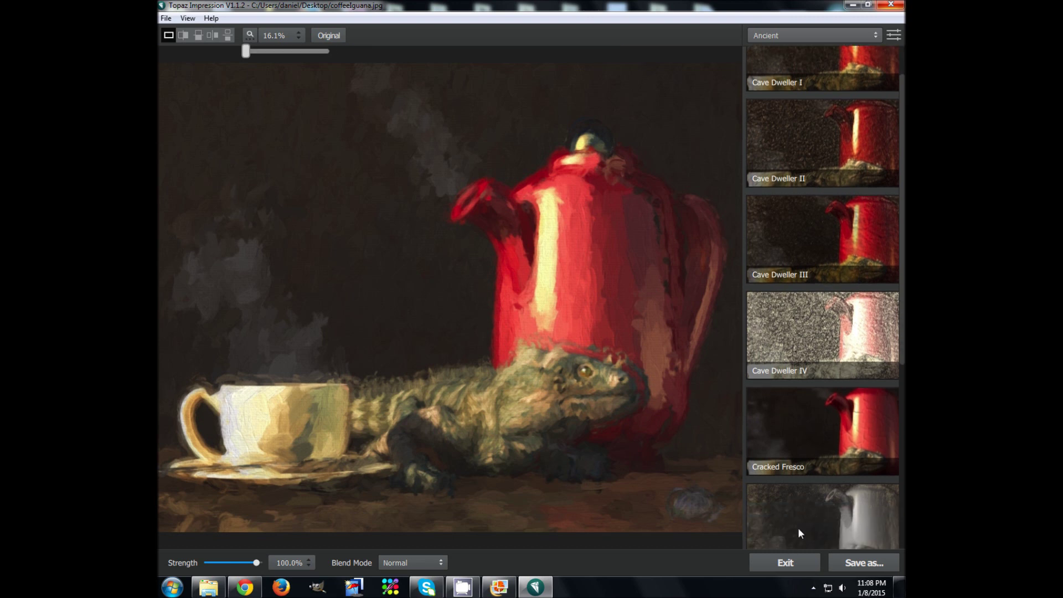
left_click(808, 422)
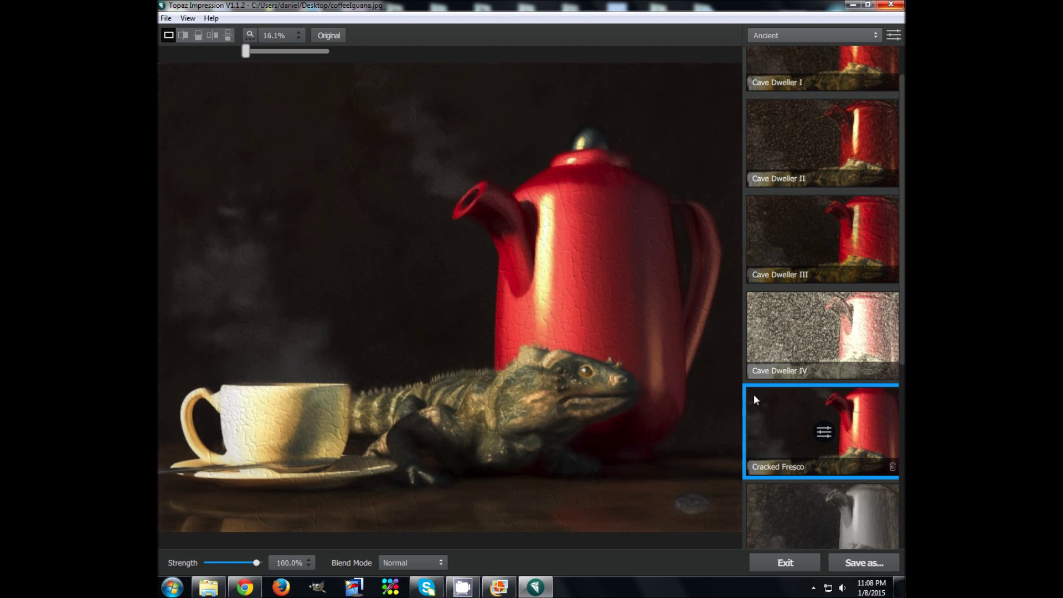
left_click(847, 251)
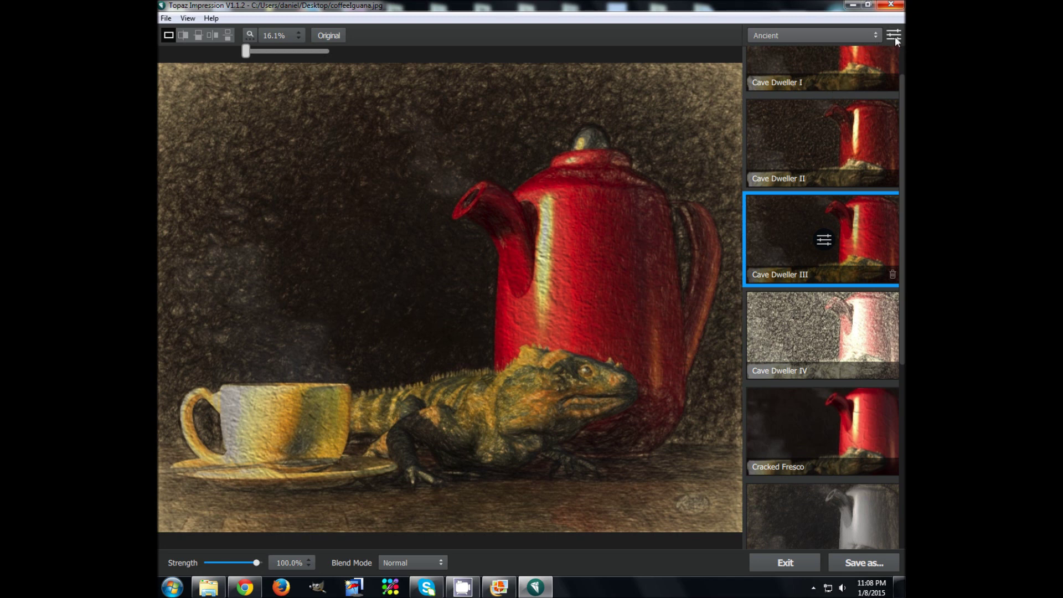
Switch the effects collection to the Impressionistic category.
scroll(804, 151, "up", 1)
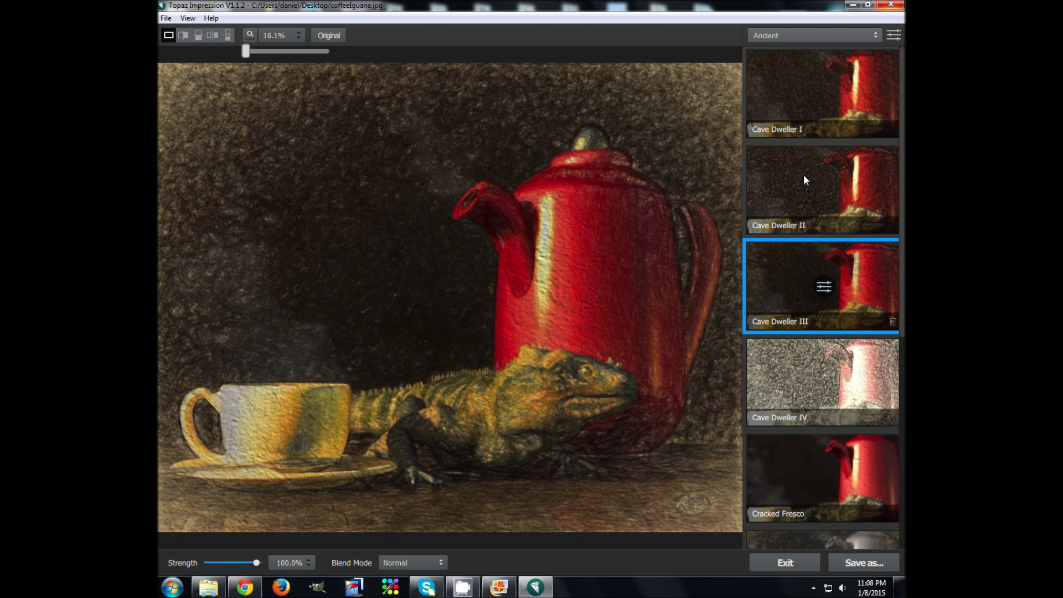
left_click(792, 38)
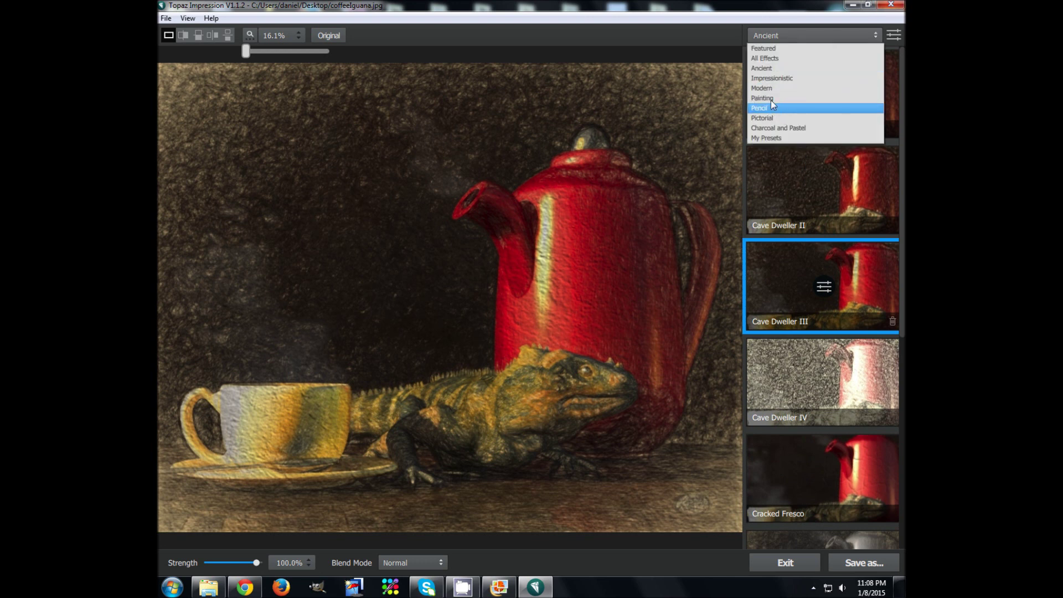
left_click(767, 79)
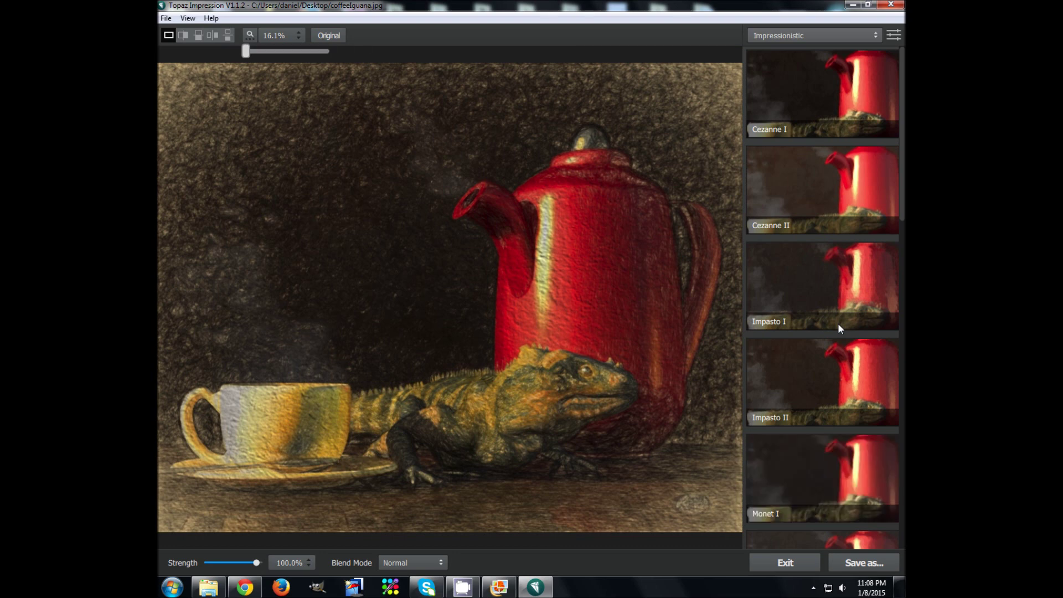
Apply the Monet I effect to the picture and open its adjustment settings.
scroll(839, 324, "down", 3)
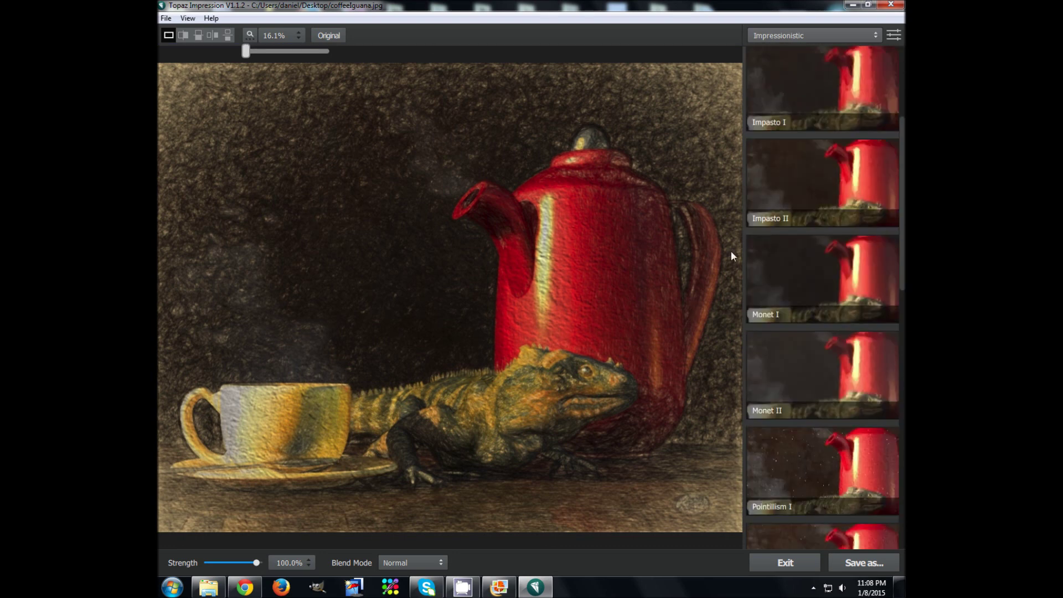
left_click(806, 255)
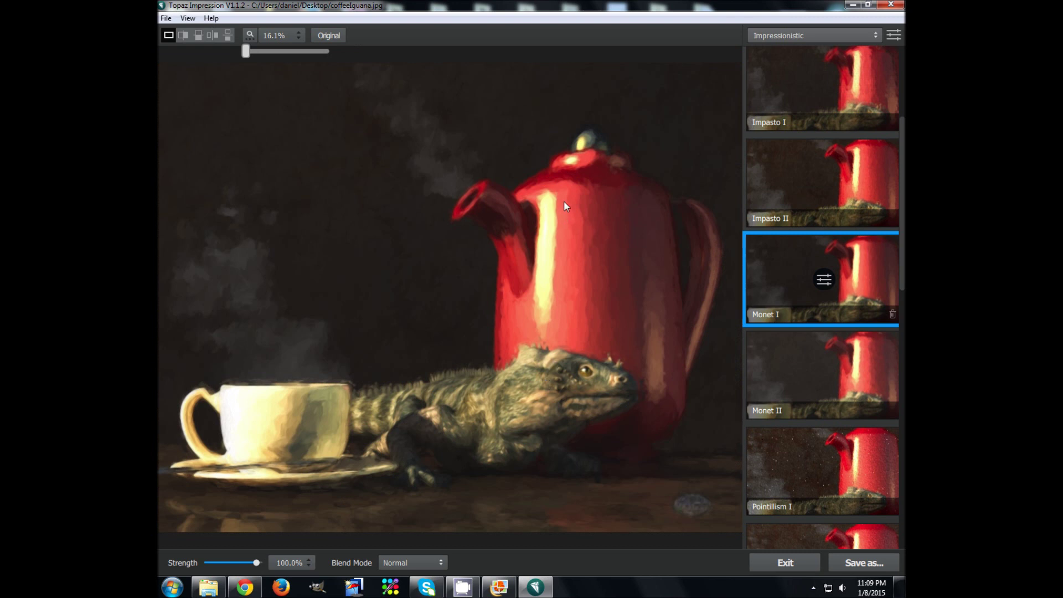
left_click(895, 36)
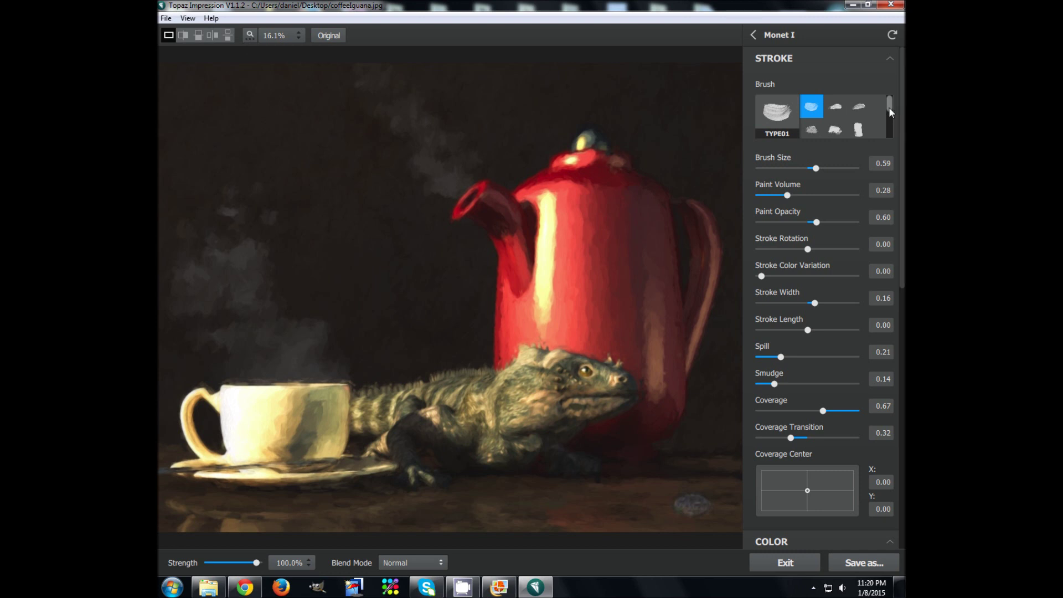
Choose the TYPE11 brush and set Brush Size to 0.65, Paint Volume to 0.55 and Paint Opacity to 0.71.
left_click_drag(888, 109, 889, 125)
left_click(835, 114)
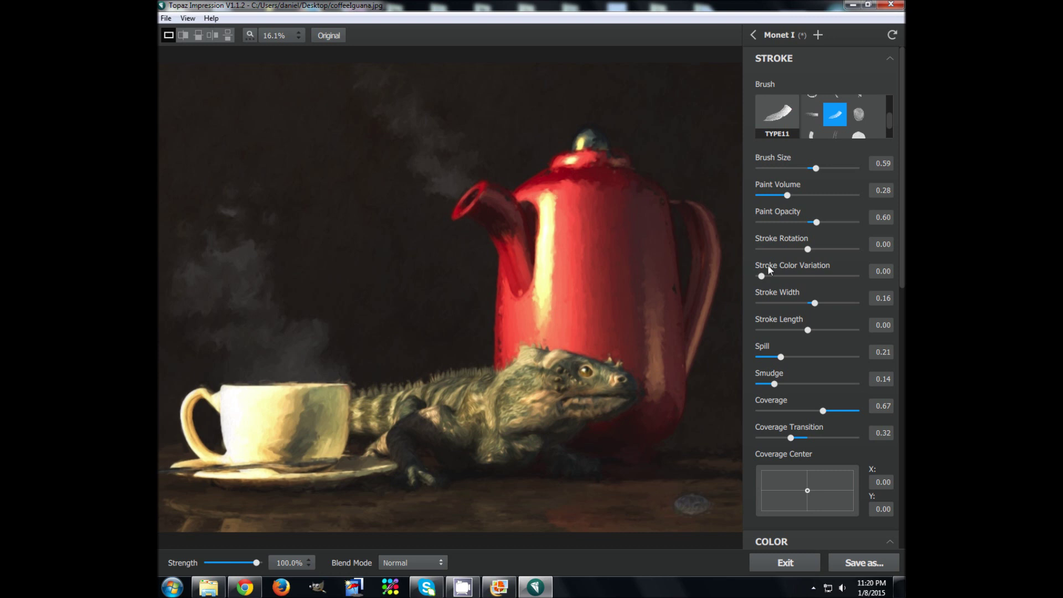
left_click_drag(816, 168, 829, 169)
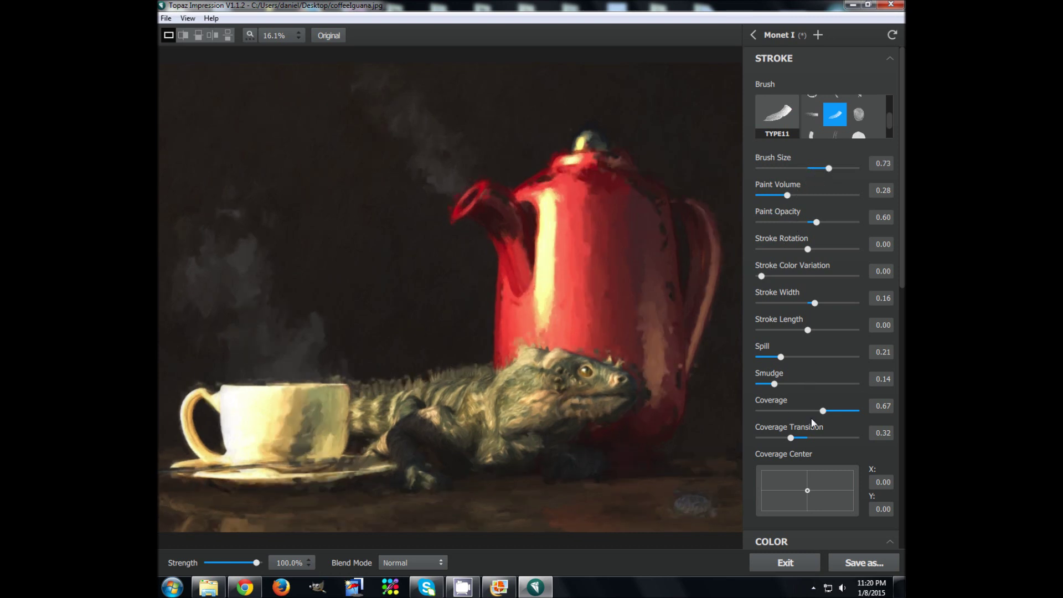
left_click_drag(821, 168, 813, 171)
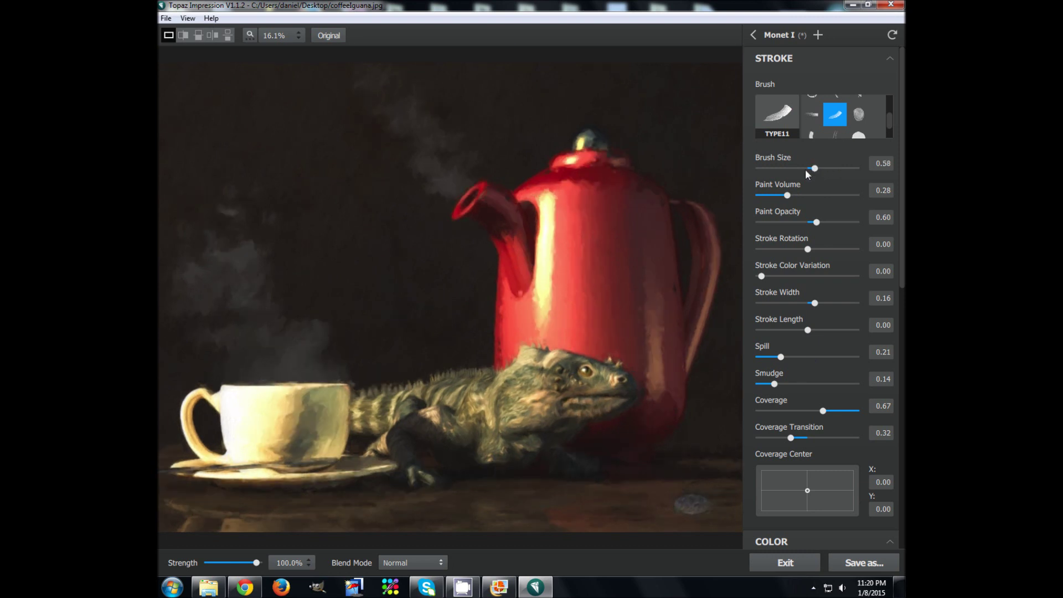
mouse_move(817, 167)
left_mouse_down()
mouse_move(808, 195)
mouse_move(826, 222)
left_mouse_up()
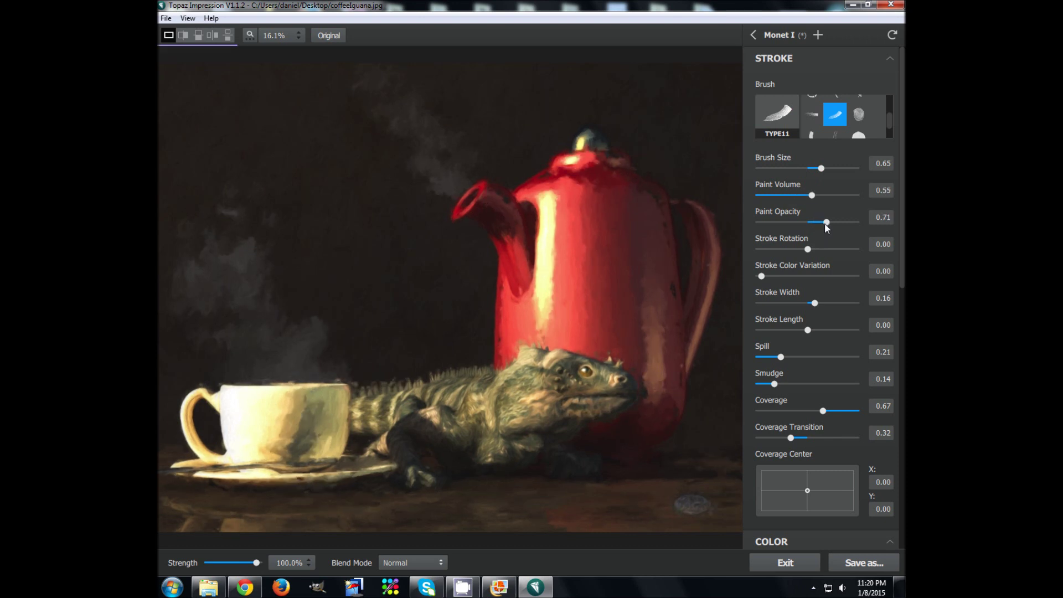
Set Stroke Rotation to 0.03, Stroke Width to 0.33 and Stroke Length to -0.17.
left_click_drag(806, 248, 820, 247)
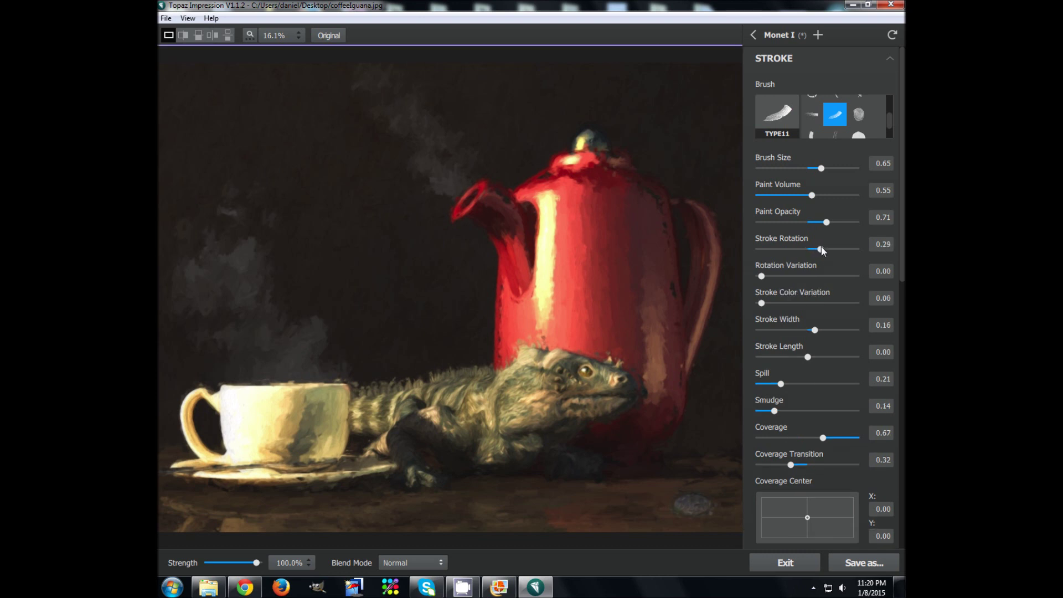
left_click_drag(820, 249, 809, 250)
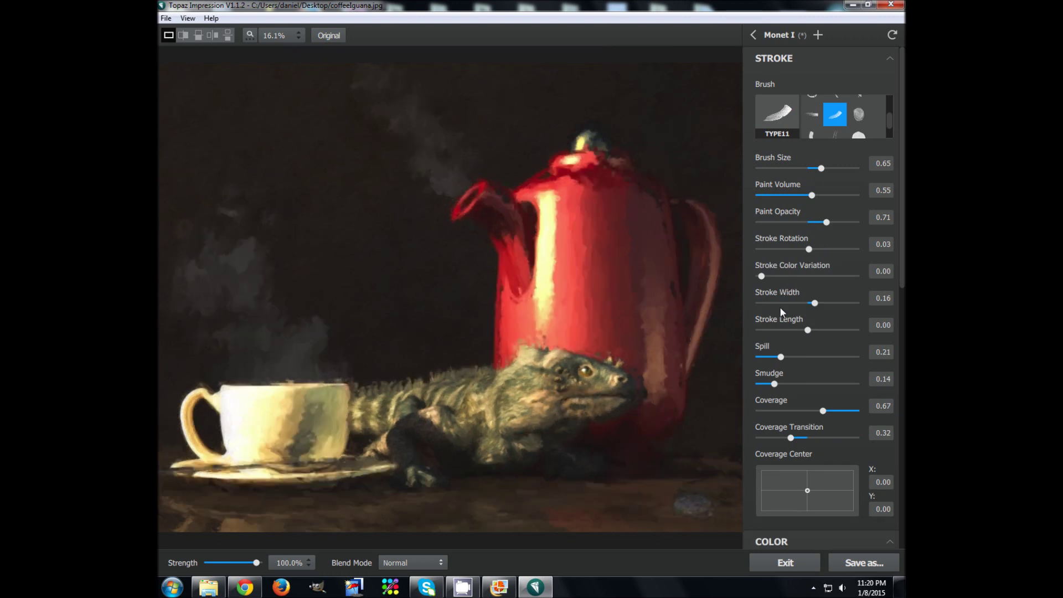
scroll(781, 299, "down", 1)
left_click_drag(808, 307, 826, 307)
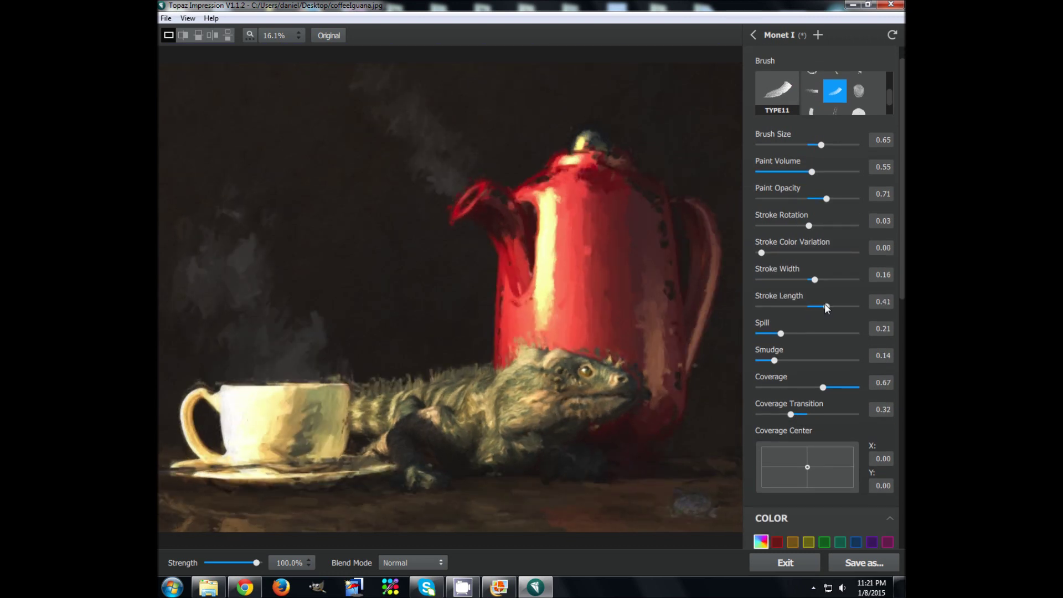
left_click_drag(826, 307, 799, 307)
left_click_drag(814, 280, 822, 280)
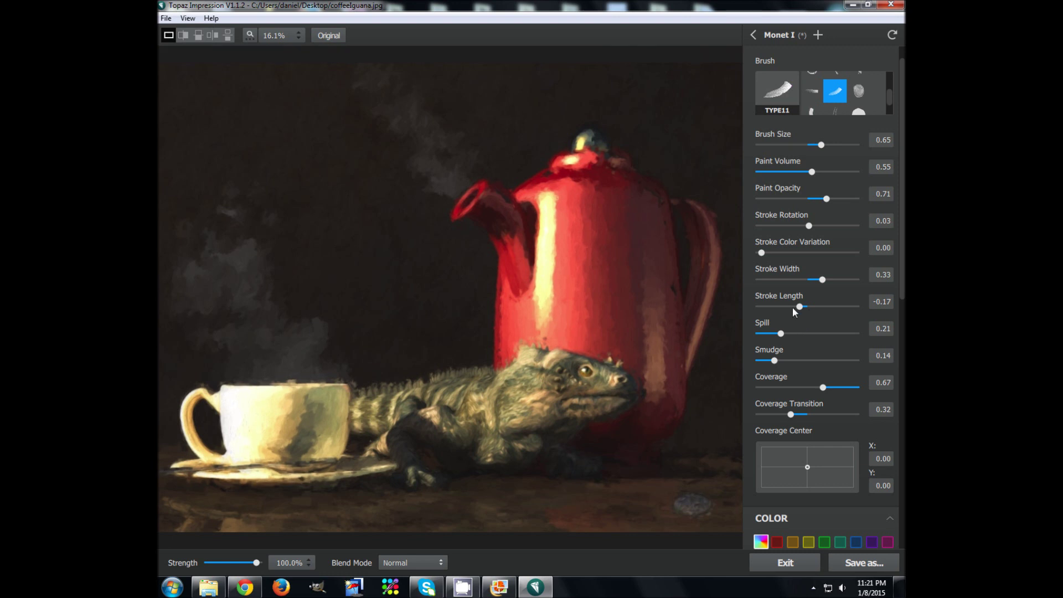
Set the Overall Hue in the color settings to 0.03.
scroll(783, 330, "down", 3)
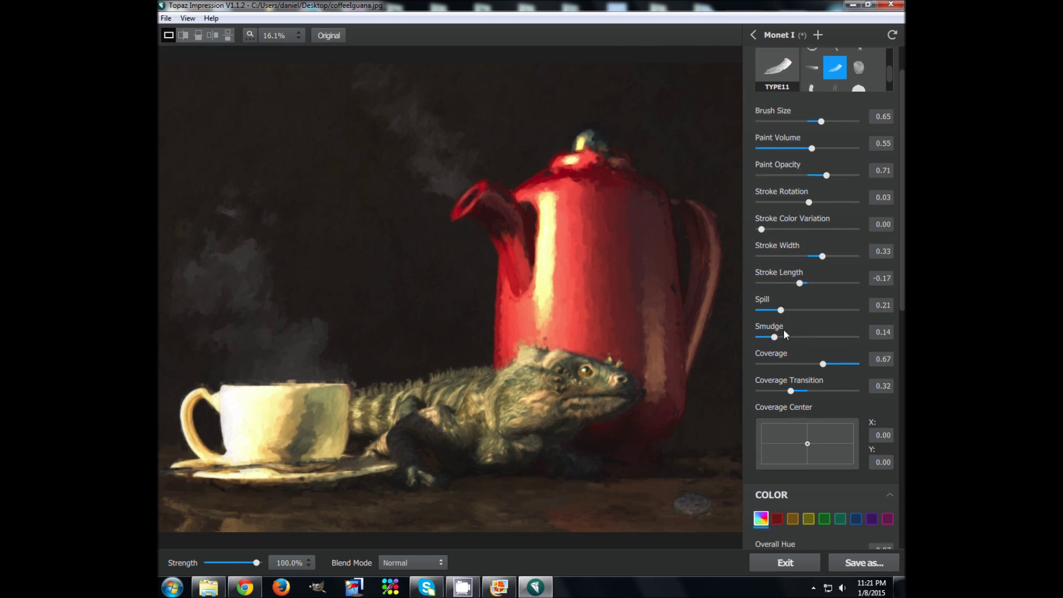
scroll(783, 333, "down", 1)
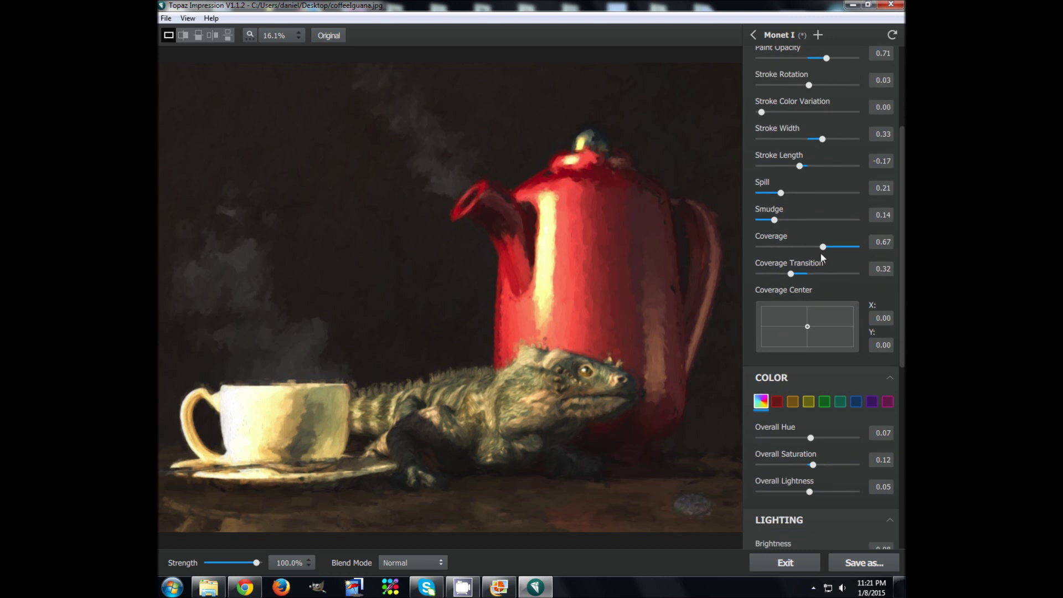
scroll(761, 354, "down", 3)
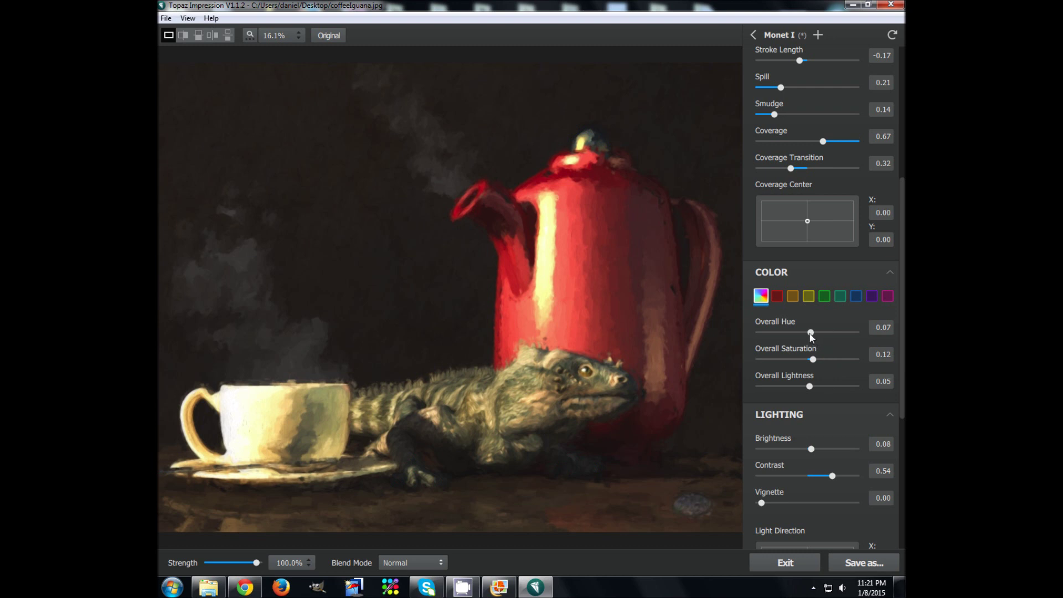
mouse_move(813, 331)
left_mouse_down()
mouse_move(825, 333)
mouse_move(808, 338)
left_mouse_up()
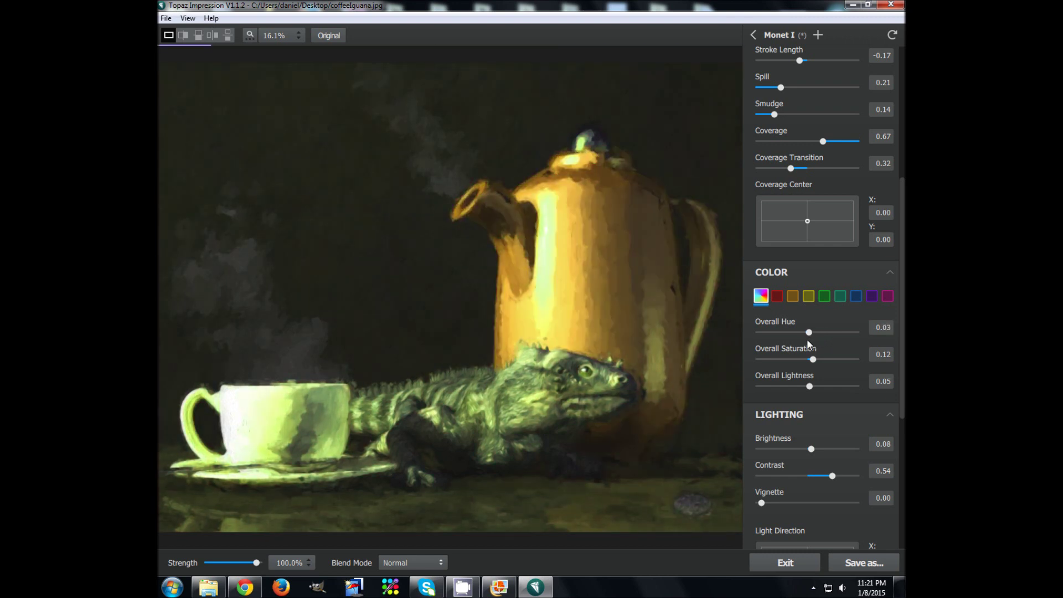
Try a Vignette of 0.74 on the picture and reset it to 0.00.
scroll(806, 339, "down", 1)
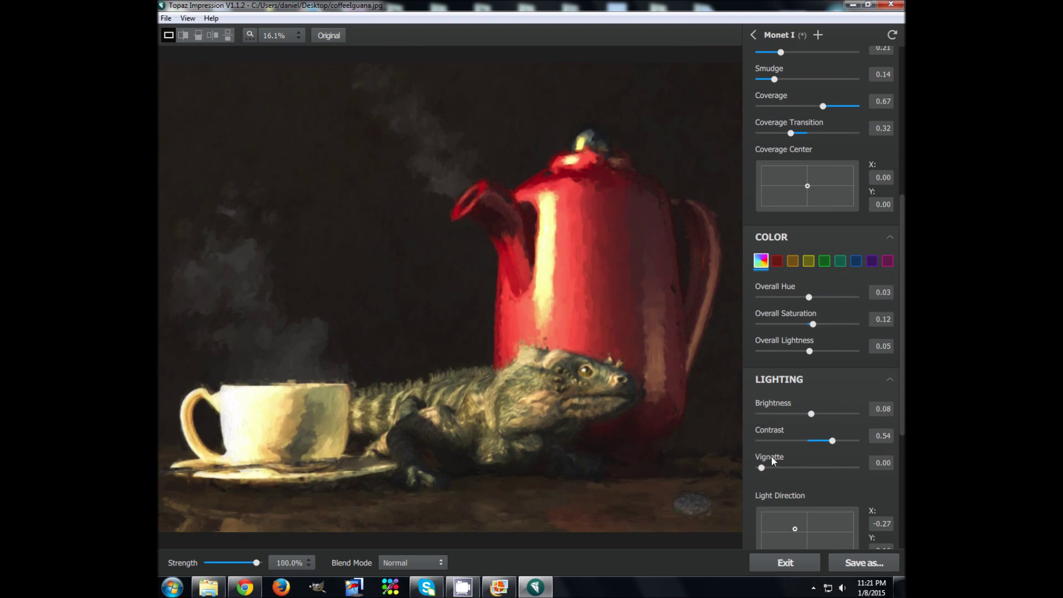
scroll(784, 463, "down", 4)
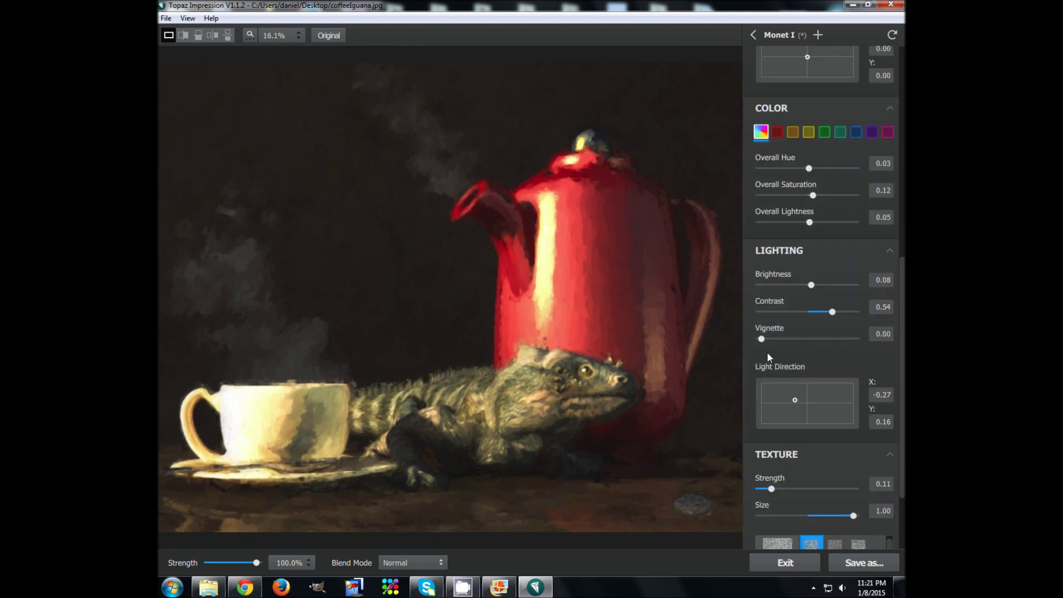
left_click_drag(763, 327, 829, 330)
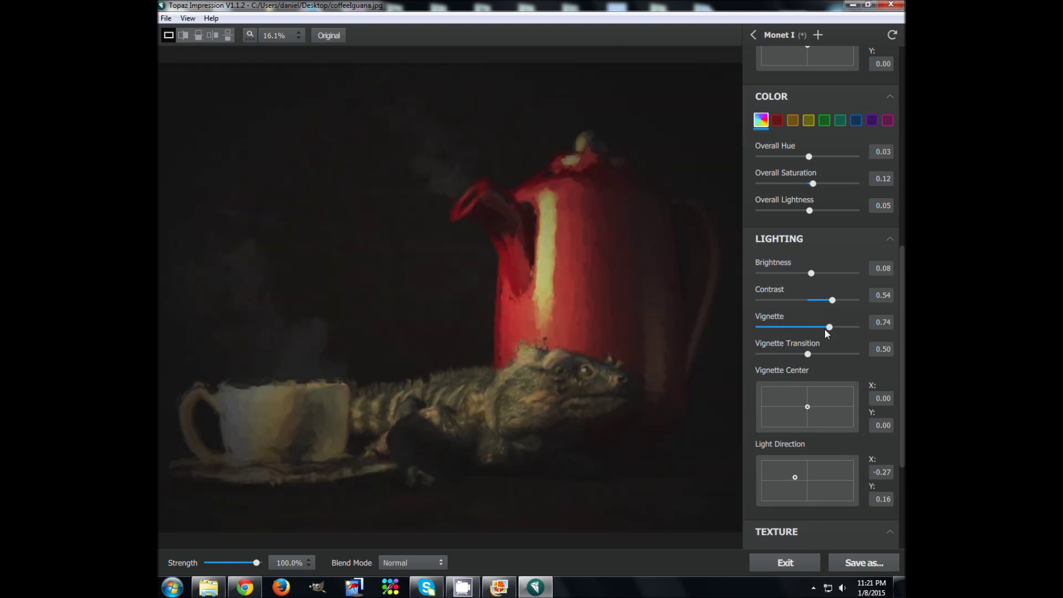
left_click_drag(823, 330, 757, 328)
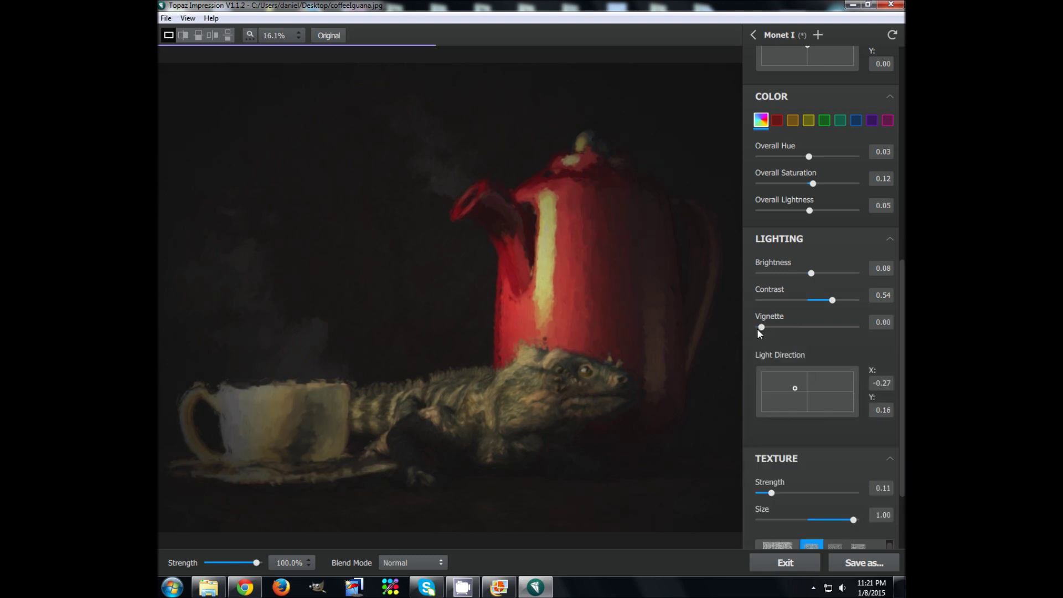
Set the Light Direction to X -0.37, Y 0.51 and apply the Canvas III texture with strength 0.69 and size 0.60.
scroll(802, 420, "down", 1)
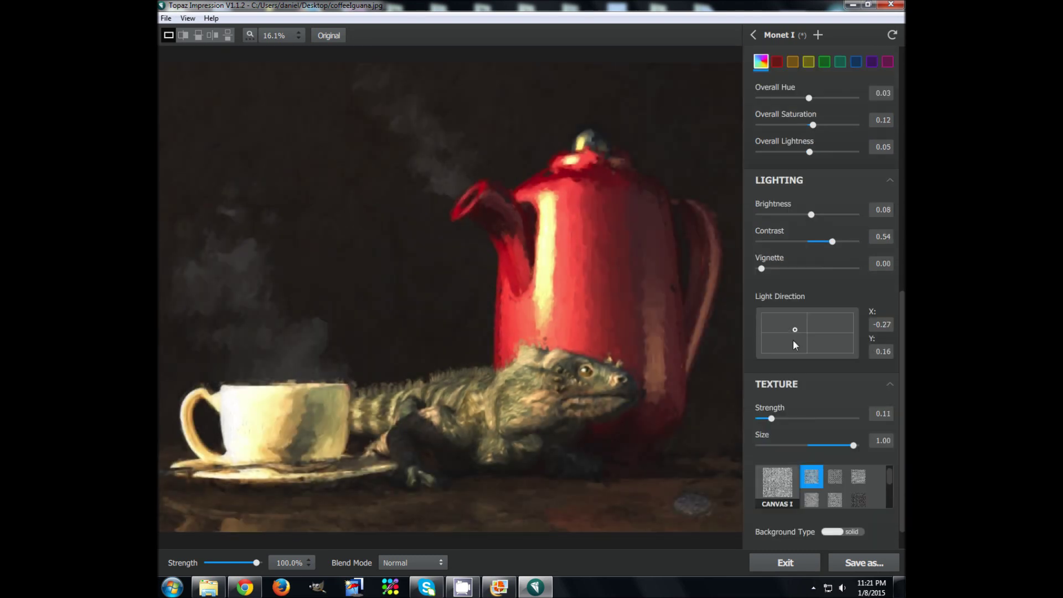
left_click_drag(796, 329, 791, 322)
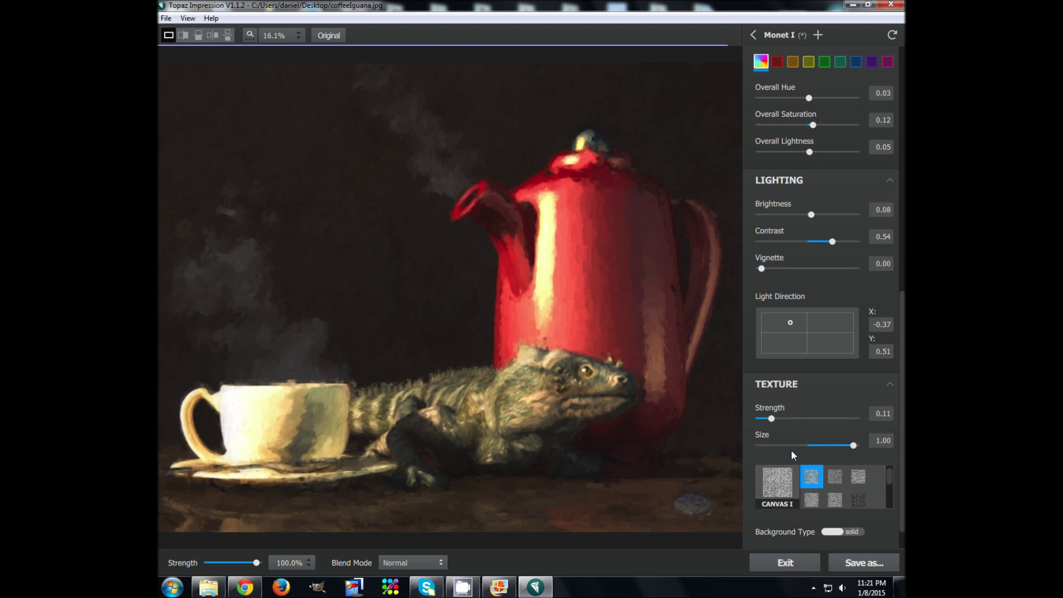
scroll(820, 497, "down", 2)
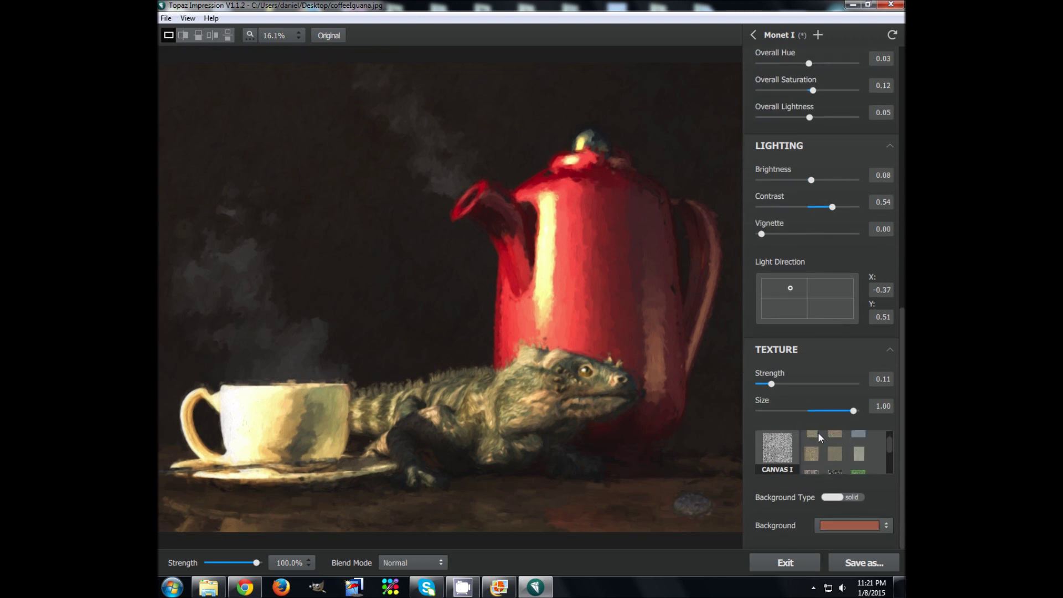
scroll(825, 460, "up", 1)
left_click(862, 438)
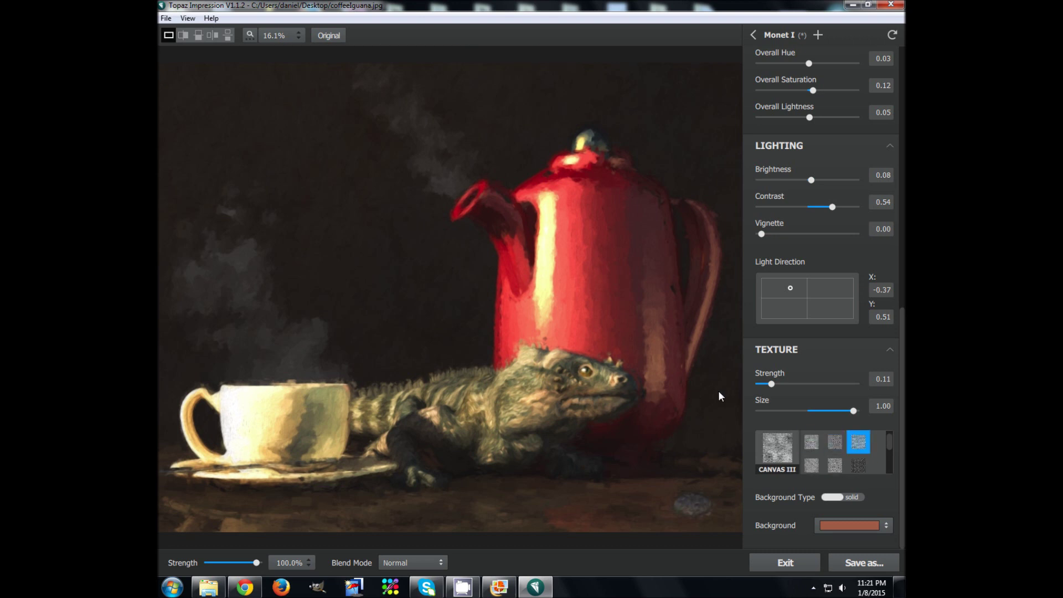
left_click_drag(772, 385, 801, 384)
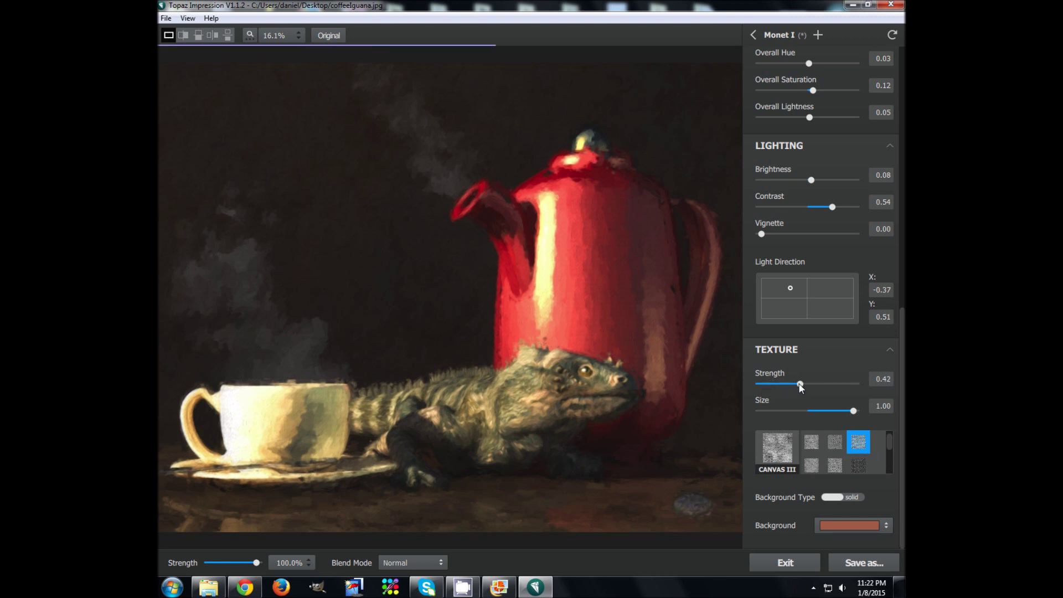
left_click_drag(801, 384, 834, 411)
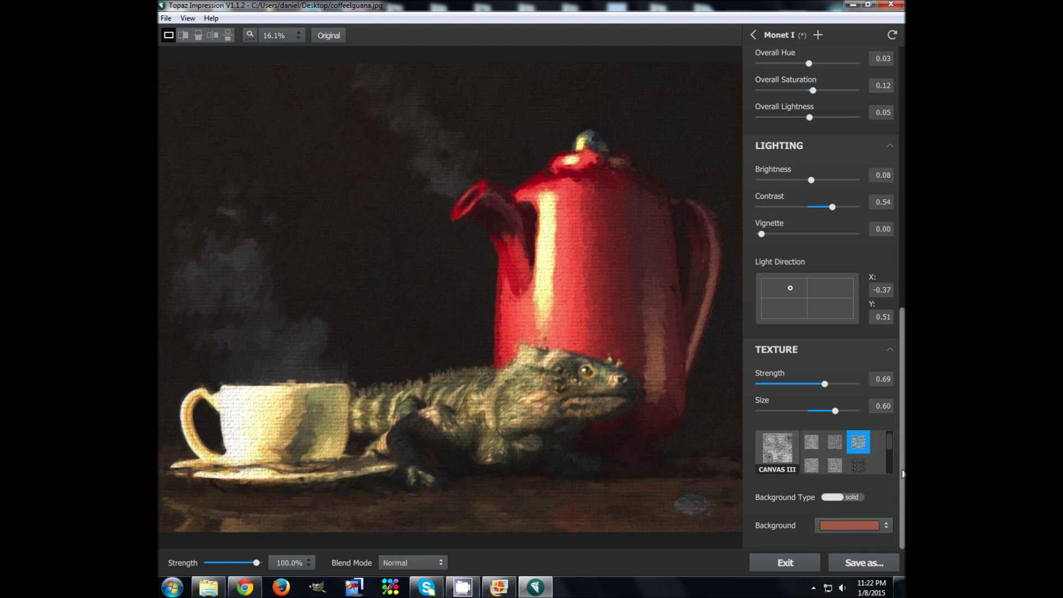
Save the adjusted settings as a new effect named MyImpression with the Impressionistic tag.
scroll(903, 451, "up", 3)
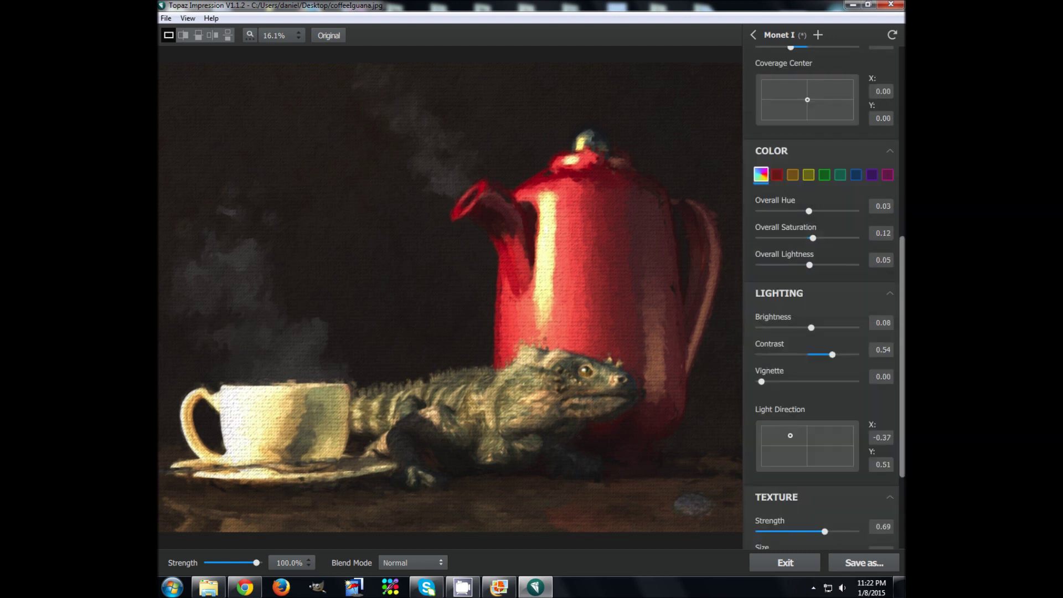
scroll(825, 298, "up", 8)
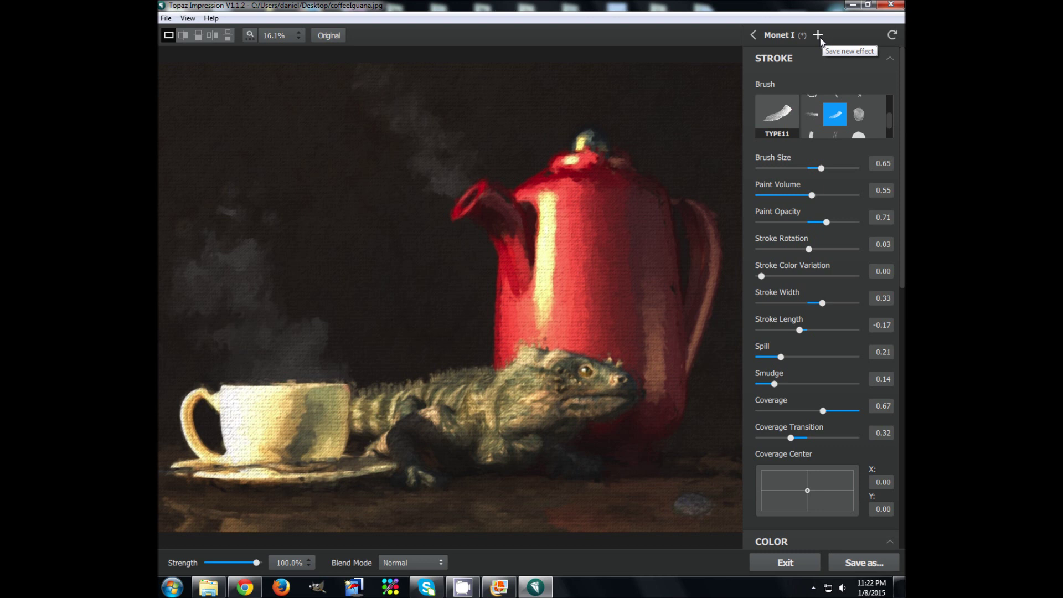
left_click(819, 36)
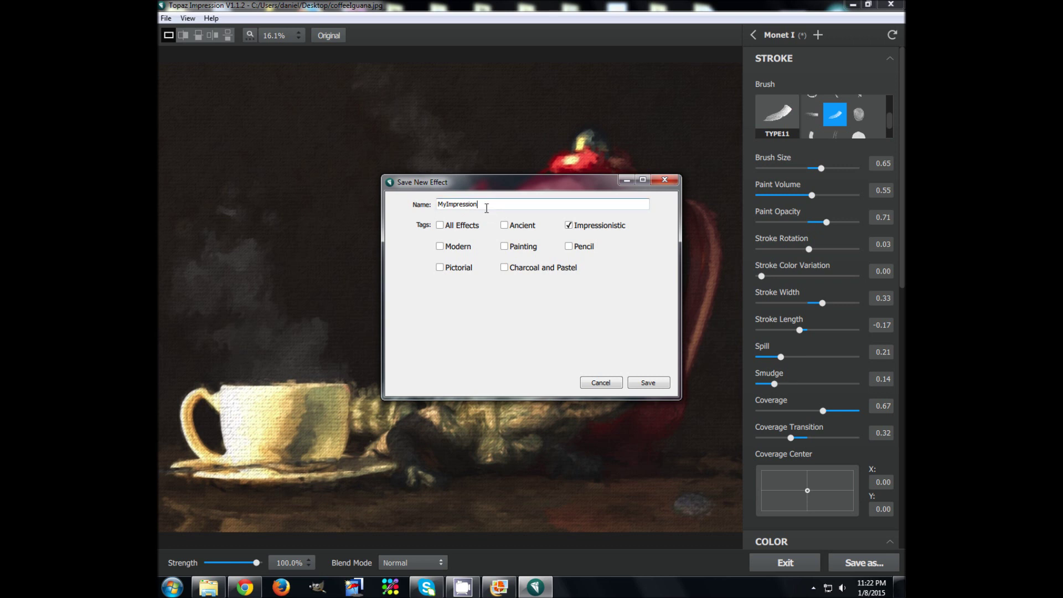
left_click(642, 383)
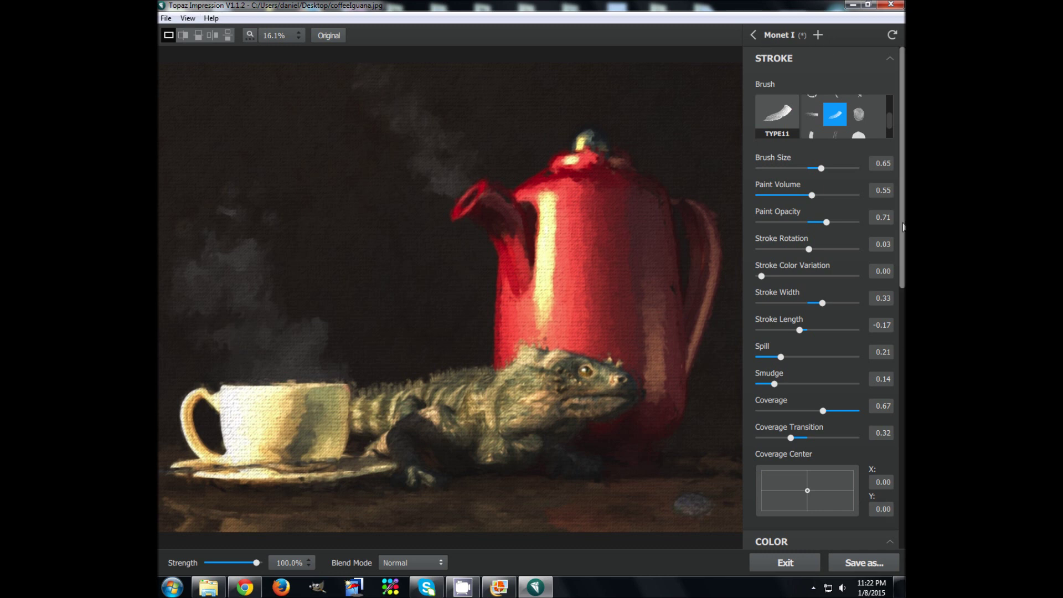
Export the picture to the Desktop as coffeeIguanaImpression.jpg, replacing the existing file, with Maximum quality and Optimized JPEG format.
left_click(856, 566)
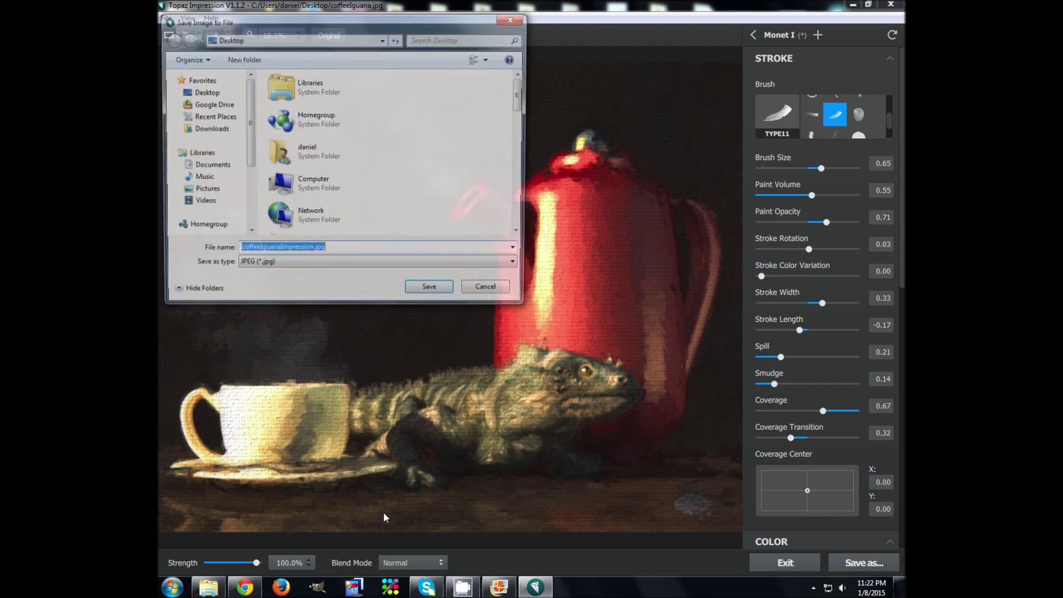
left_click(284, 252)
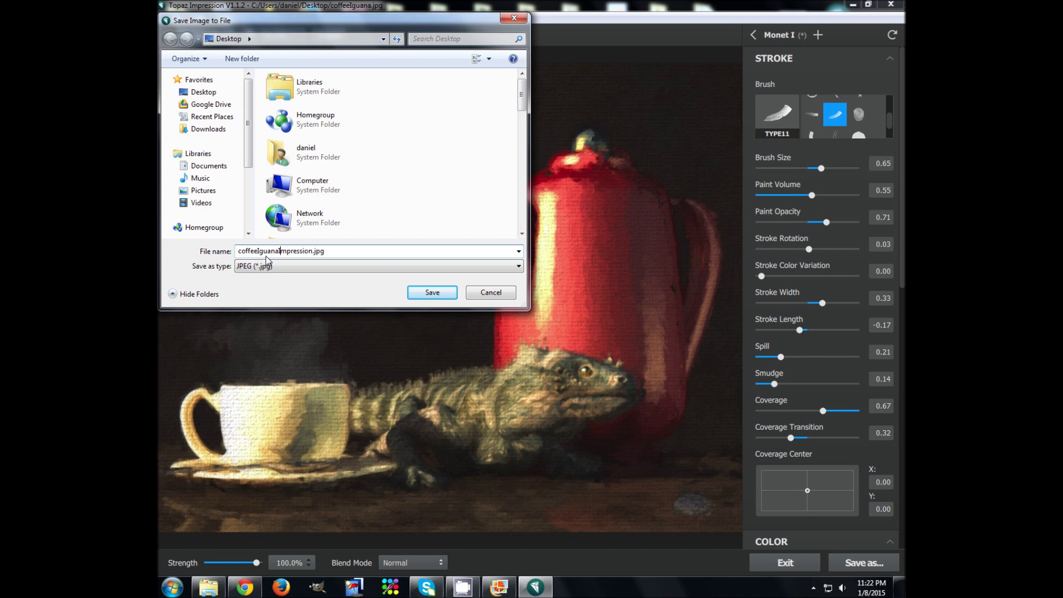
left_click_drag(279, 253, 313, 253)
key("BackSpace")
scroll(421, 138, "down", 3)
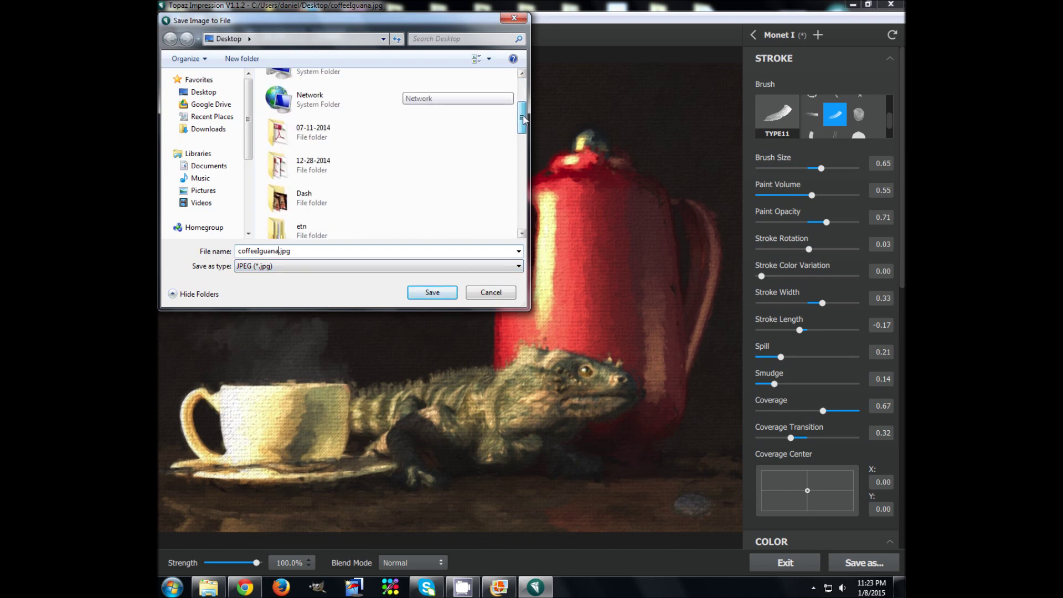
type("Impression")
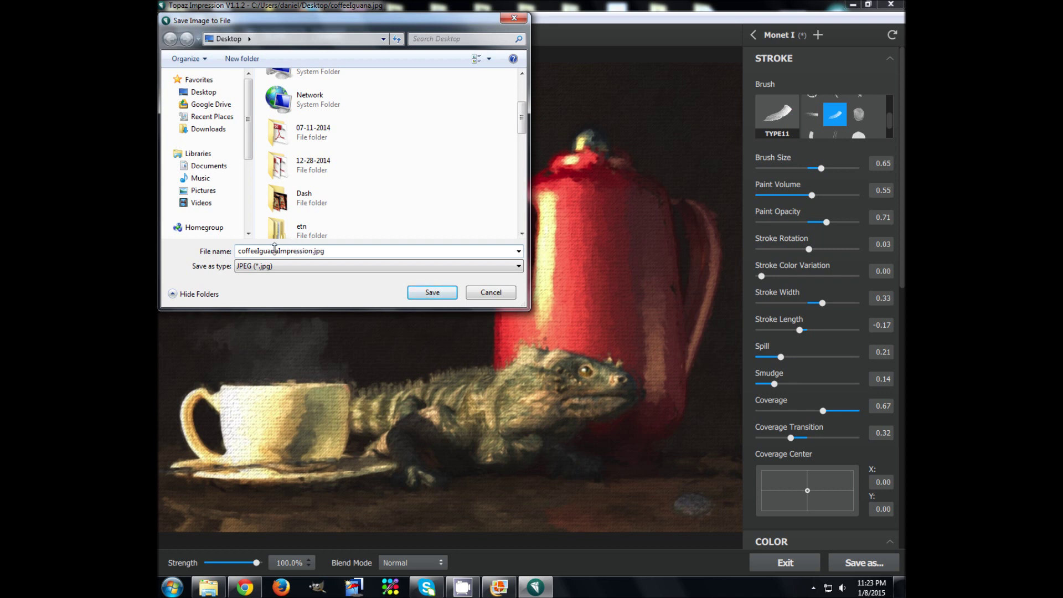
left_click(421, 297)
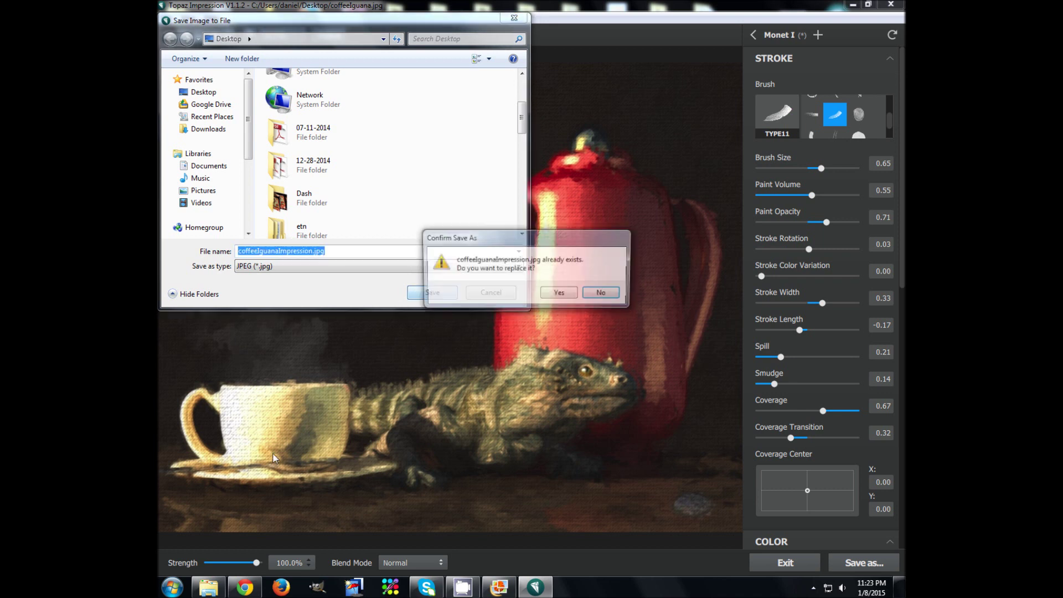
left_click(561, 294)
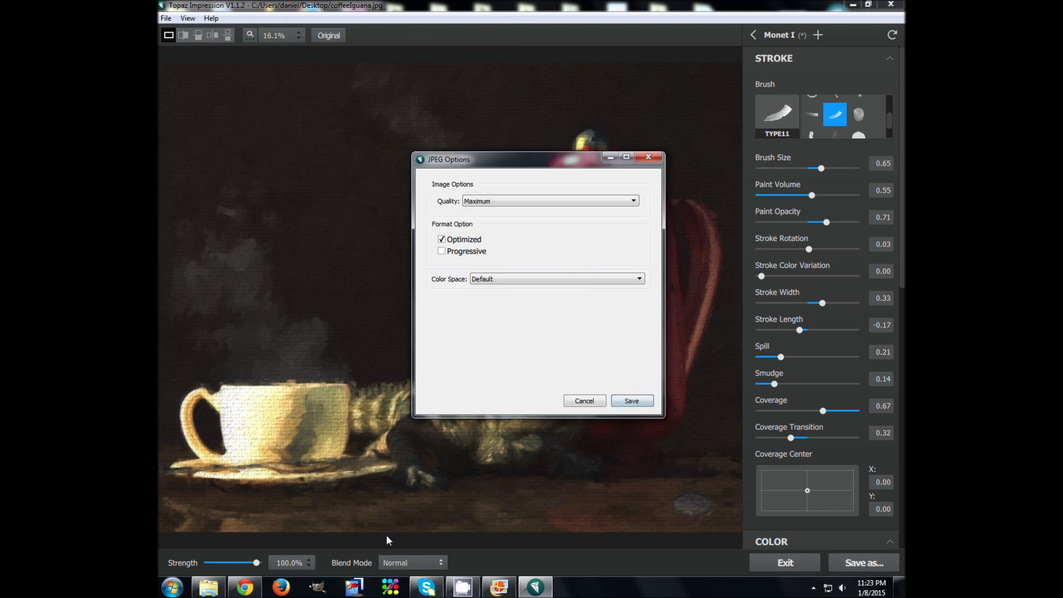
left_click(637, 405)
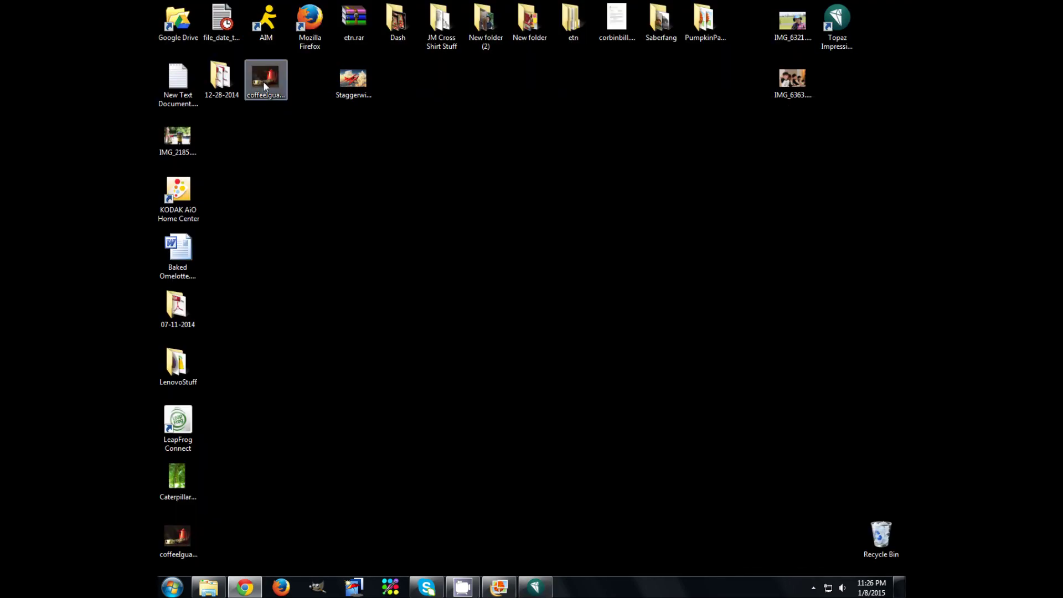
Open the original coffeeIguana.jpg from the desktop in Windows Live Photo Gallery and bring up the exported coffeeIguanaImpression.jpg for comparison.
double_click(264, 81)
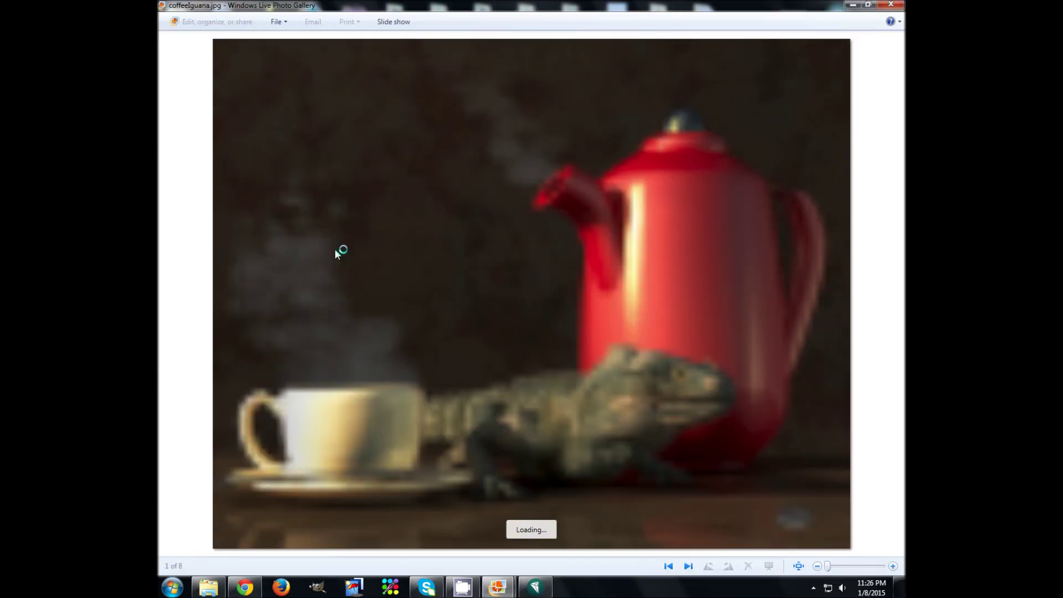
left_click(669, 565)
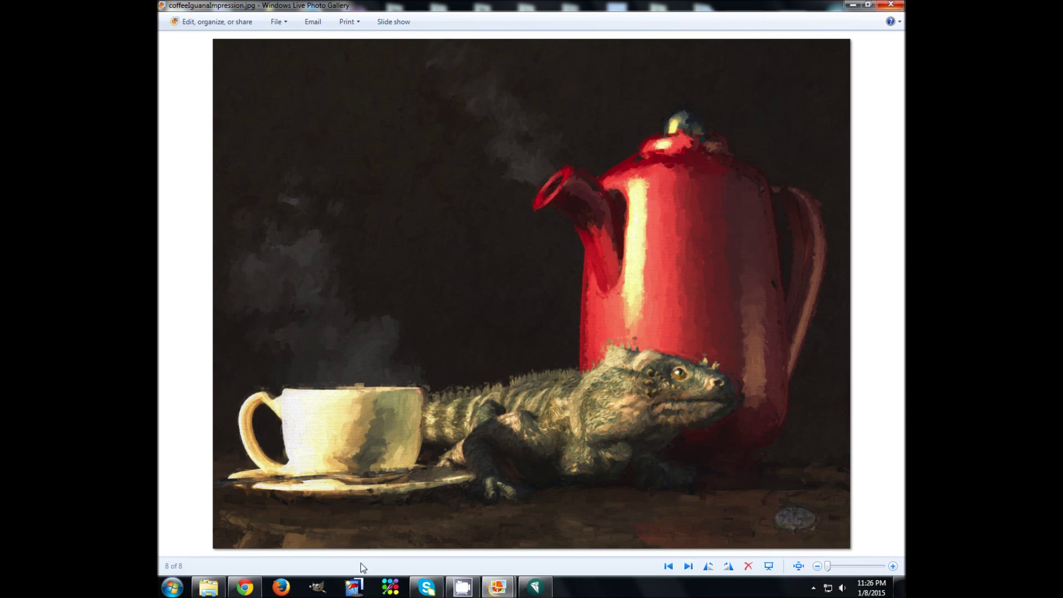
Switch to Chrome and look over the Beechcraft Model 17 Staggerwing artwork and its page.
key("alt+Tab")
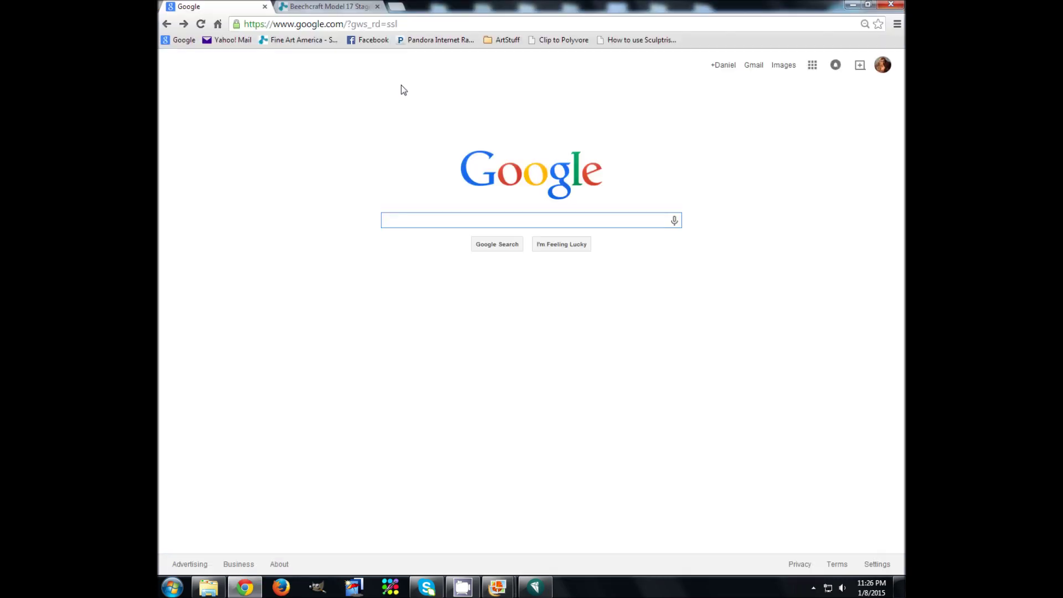
left_click(320, 12)
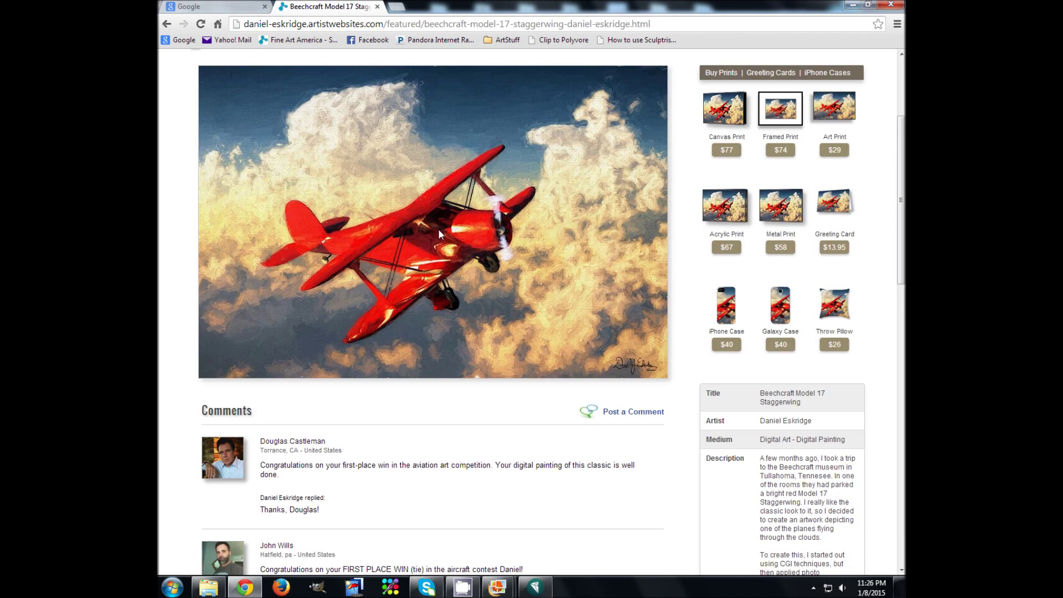
scroll(901, 450, "down", 2)
scroll(901, 449, "up", 3)
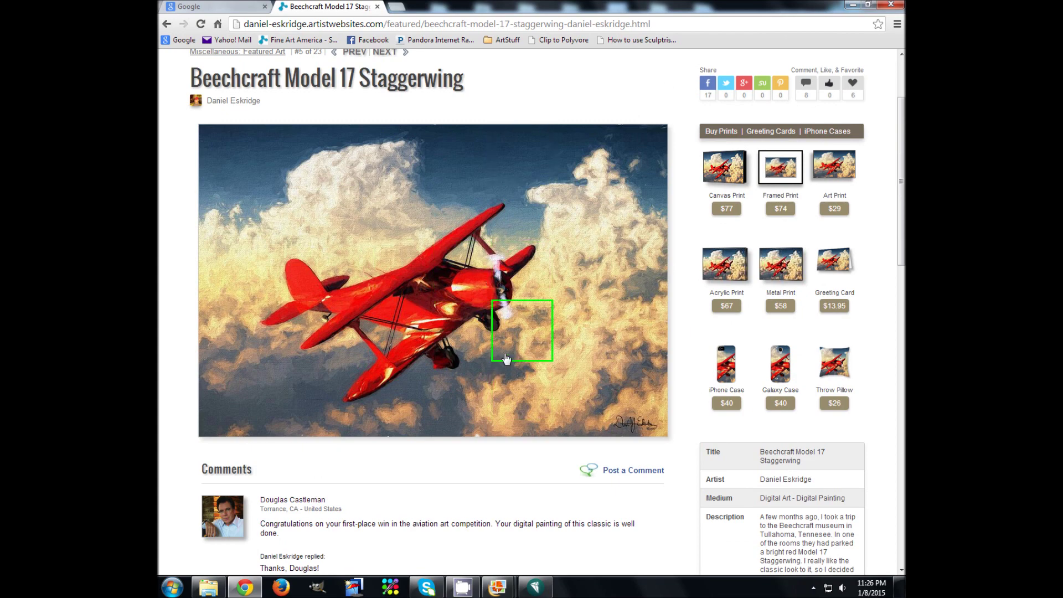
scroll(506, 359, "down", 3)
scroll(506, 359, "up", 2)
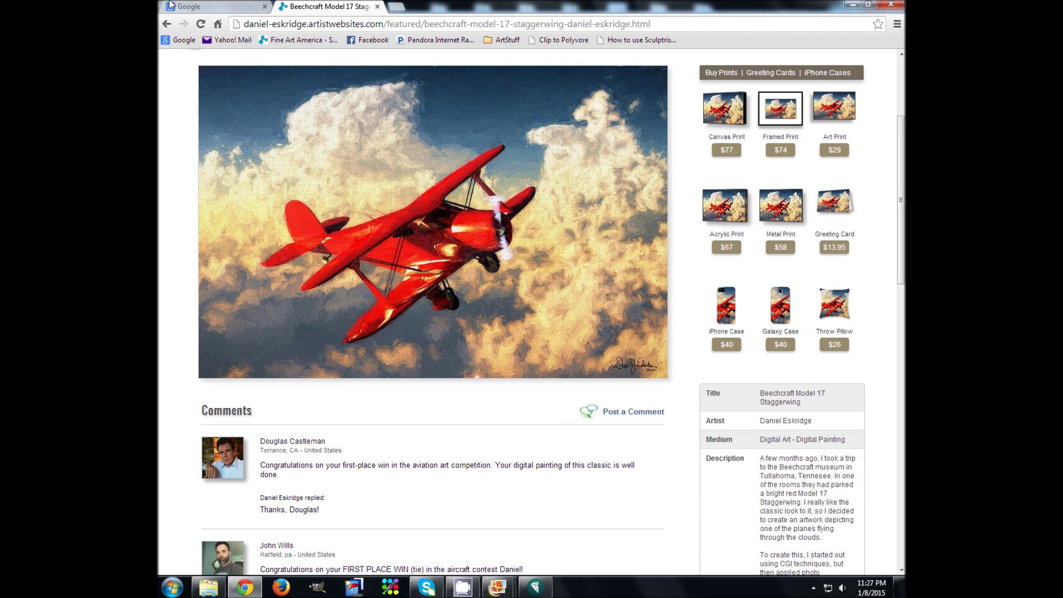
left_click(200, 7)
left_click(312, 24)
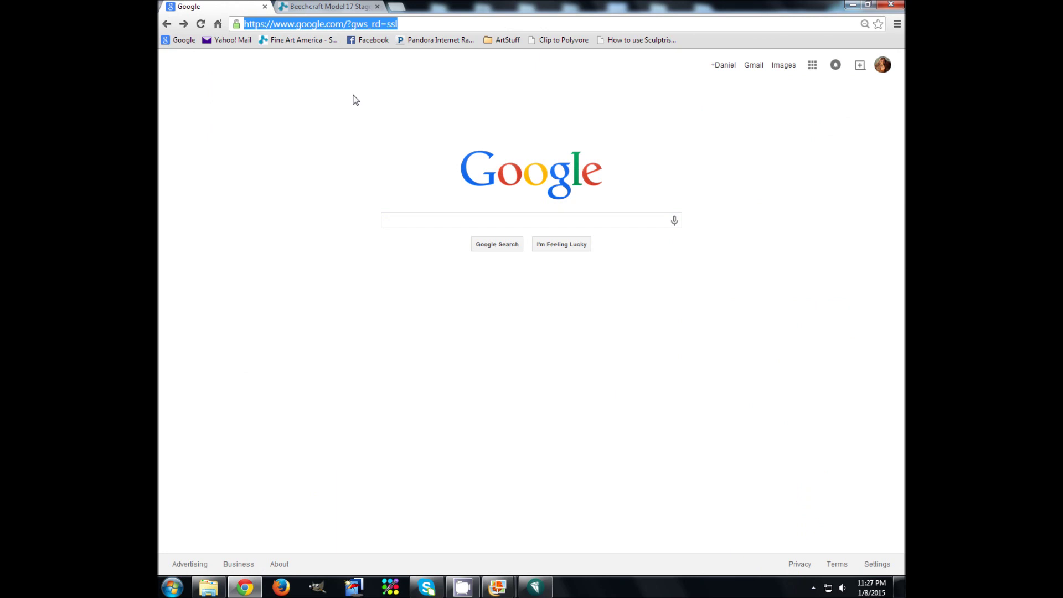
type("www")
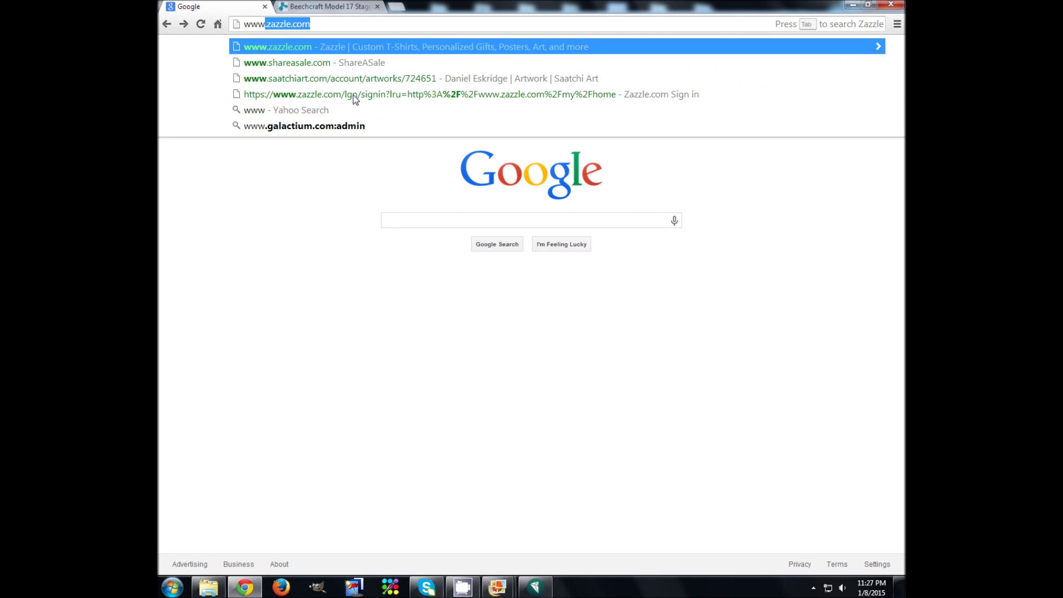
type(".introvertartist.com")
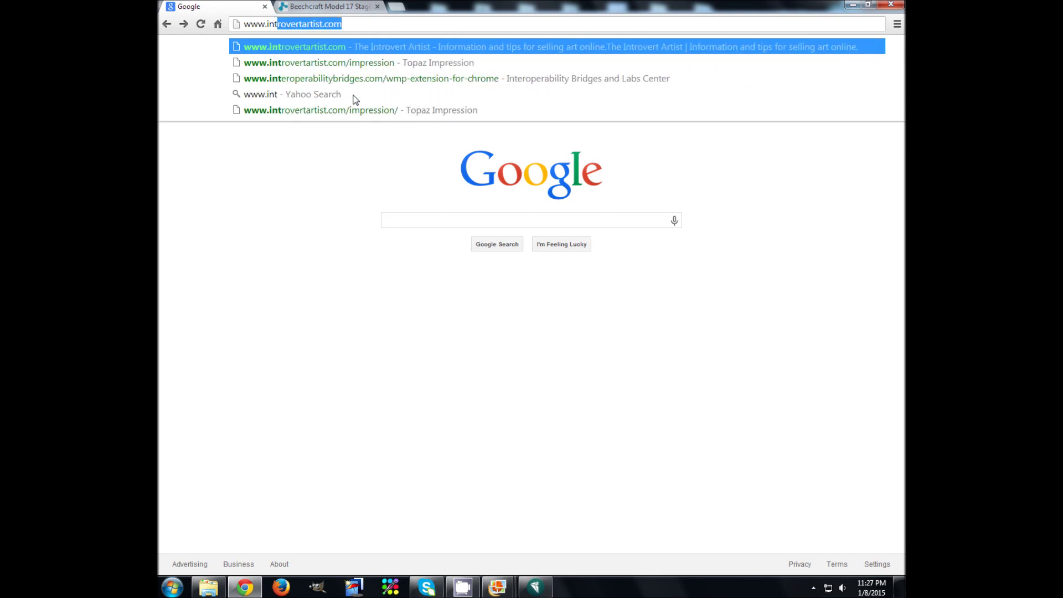
type("/impre")
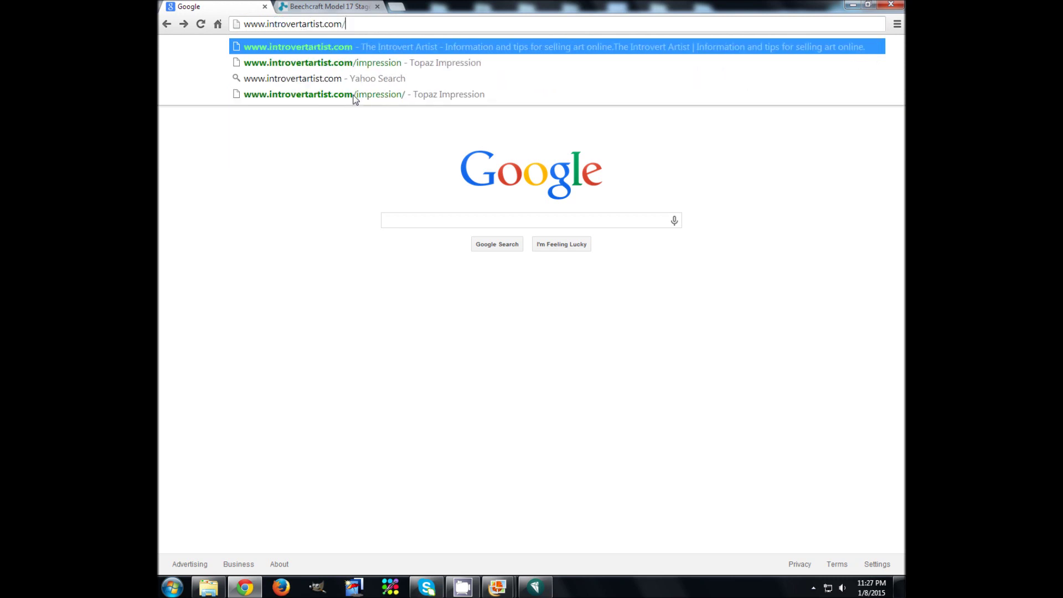
type("ssion")
key("Return")
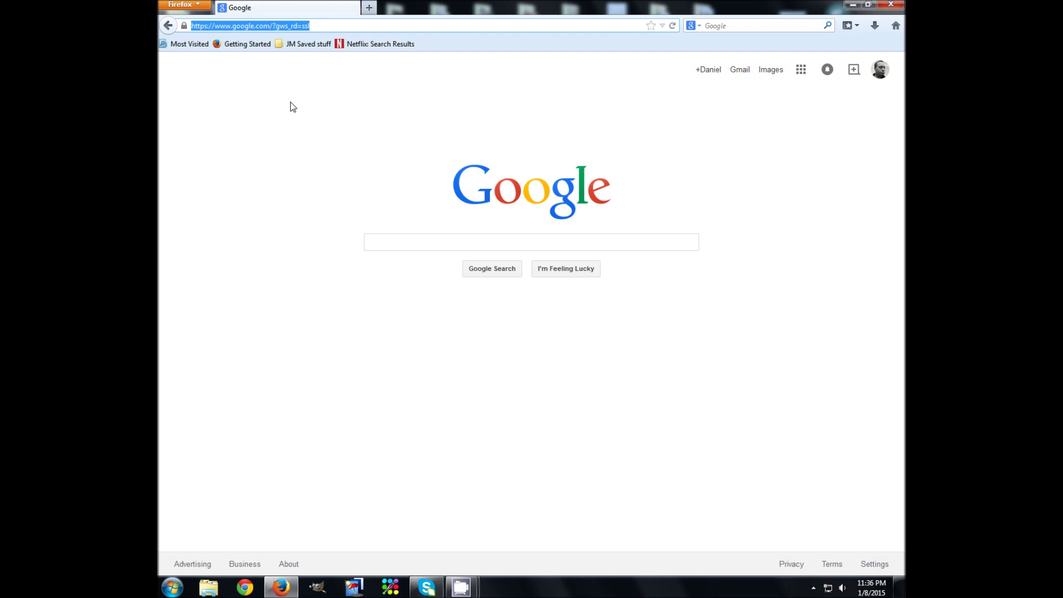
Open the artist's Facebook art page in Firefox by its web address.
type("www")
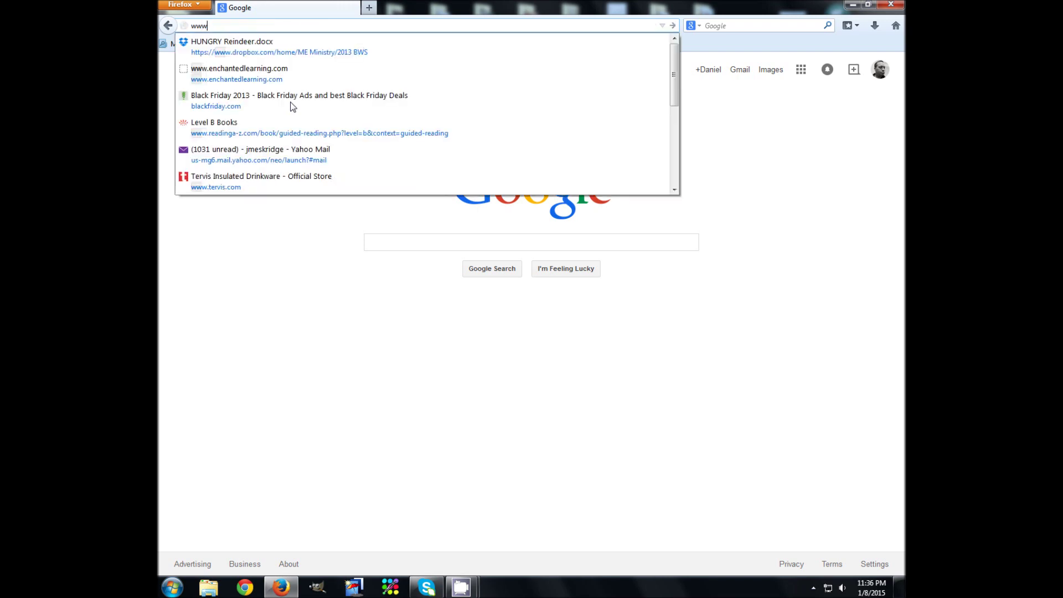
type(".face")
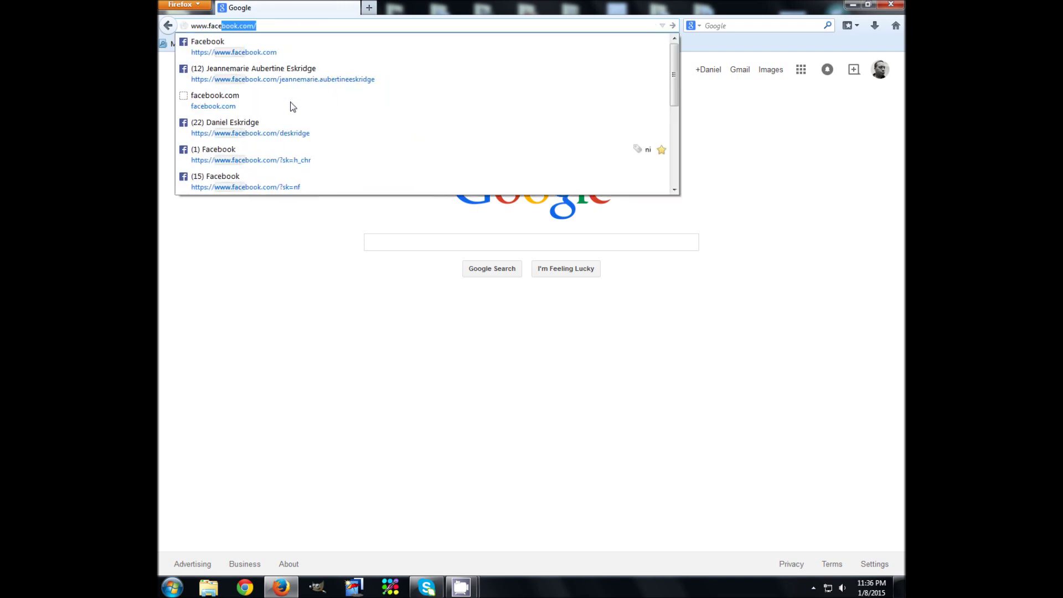
key("Return")
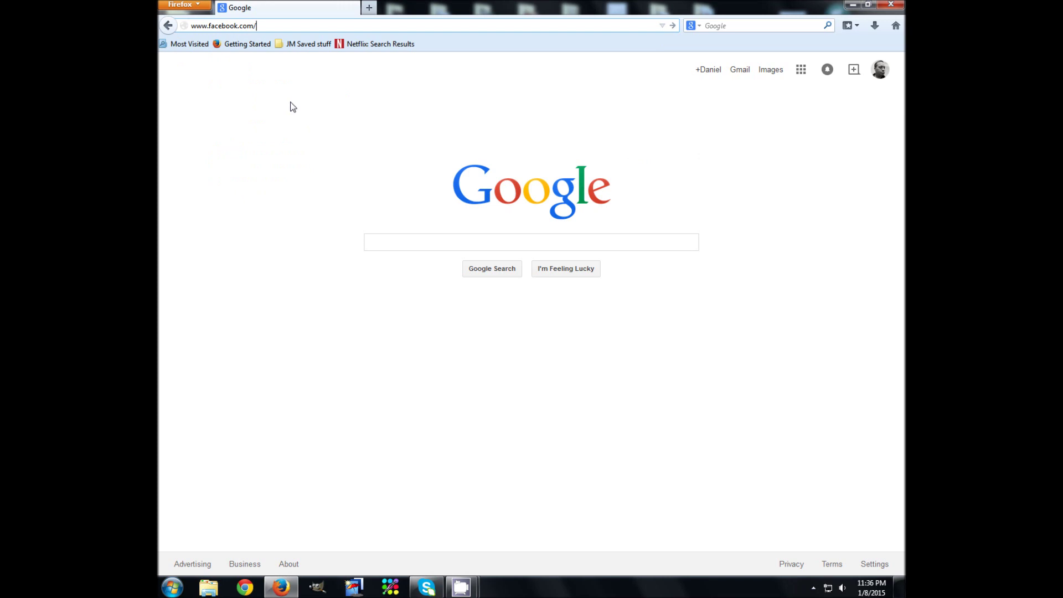
type("TheArtOfDanielEskridge")
key("Right")
key("Return")
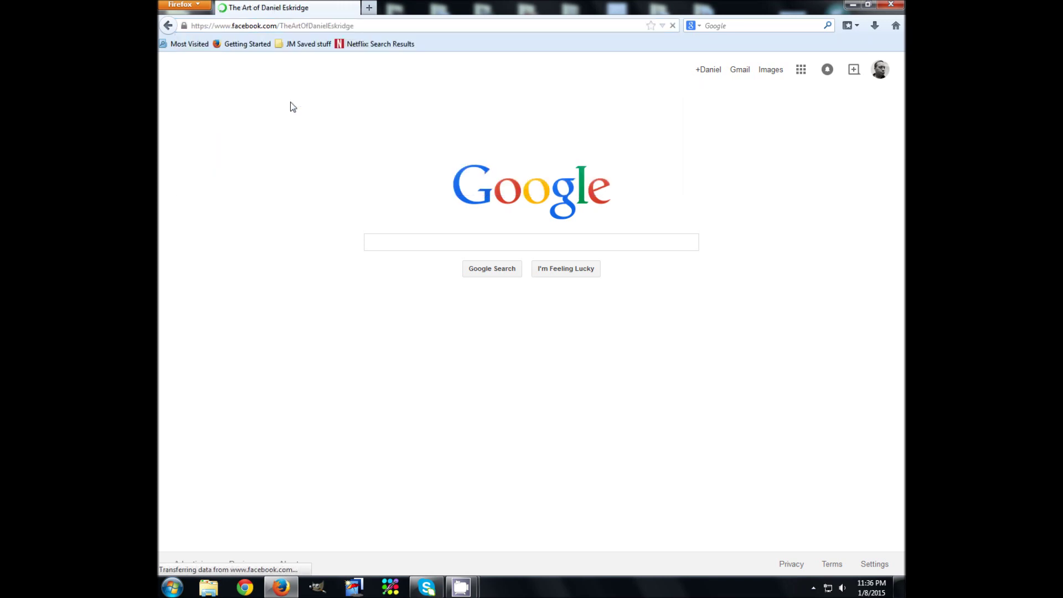